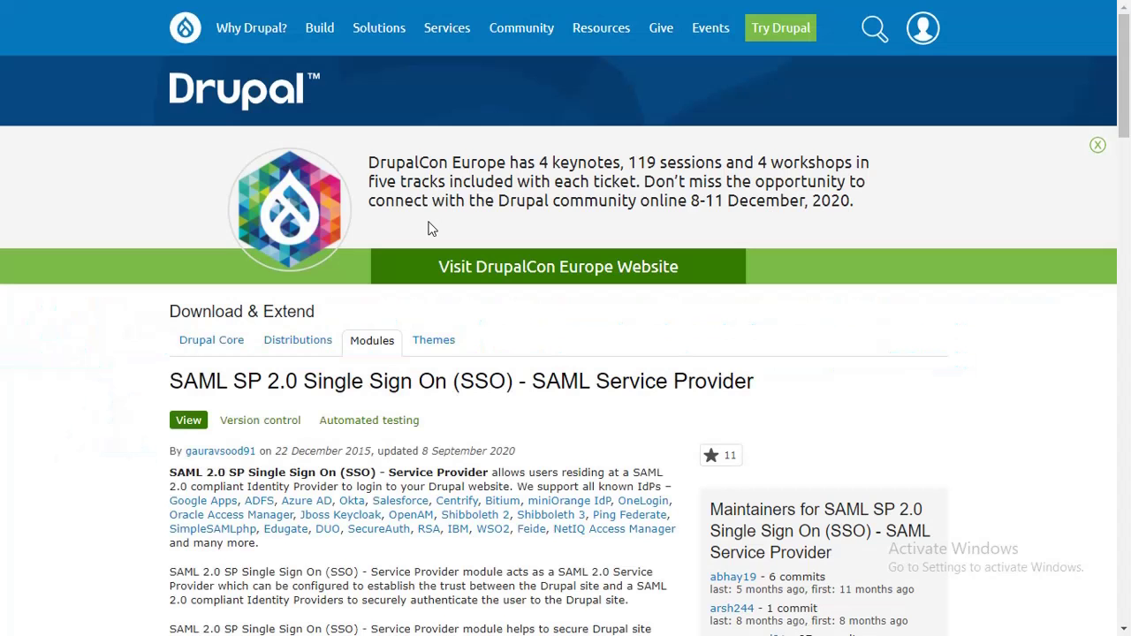
Scroll the SAML SP 2.0 module page down to its 8.x and 7.x release downloads
scroll(428, 228, "down", 1)
scroll(428, 228, "down", 2)
scroll(428, 228, "down", 6)
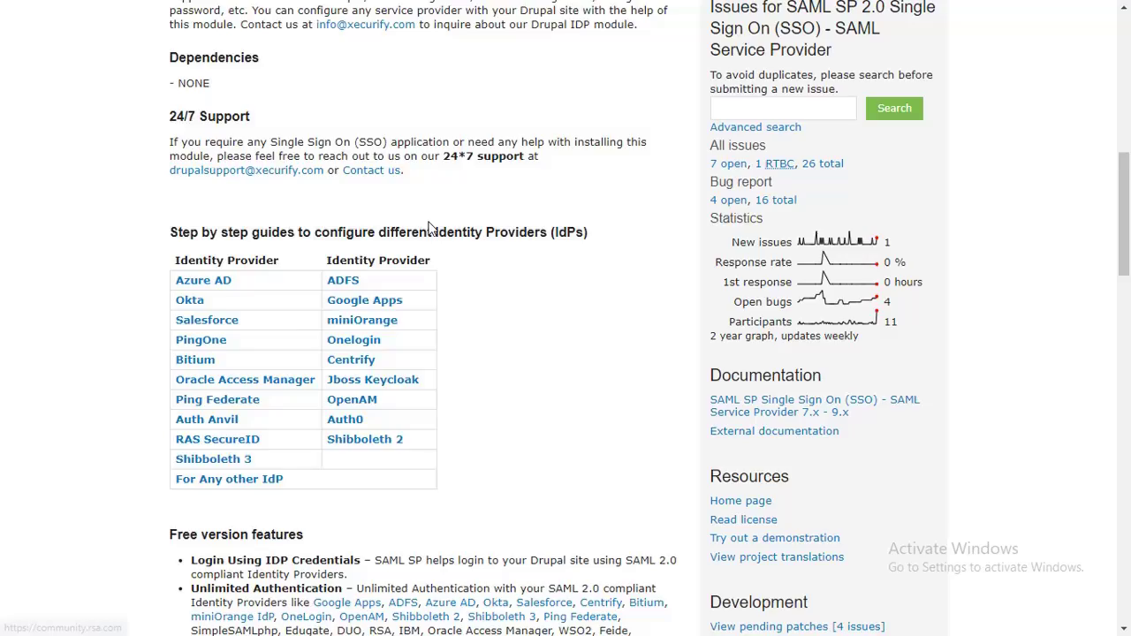
scroll(430, 223, "down", 5)
scroll(430, 225, "down", 6)
scroll(429, 227, "down", 5)
scroll(416, 231, "down", 4)
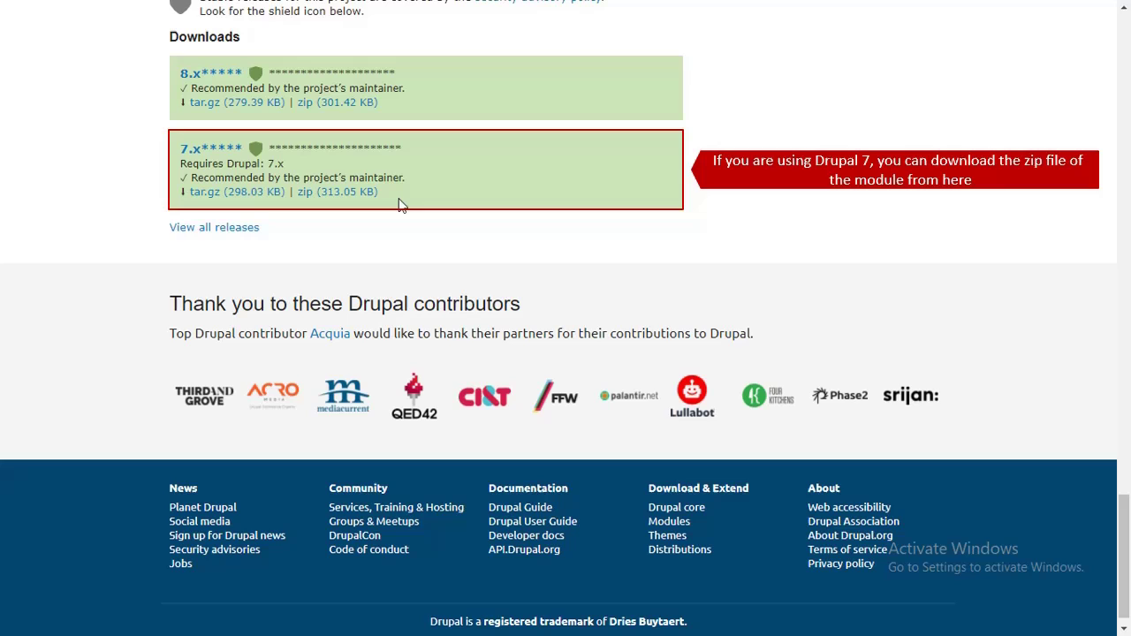
Download the miniorange_saml 8.x zip and install it through Extend > Install new module
left_click(359, 106)
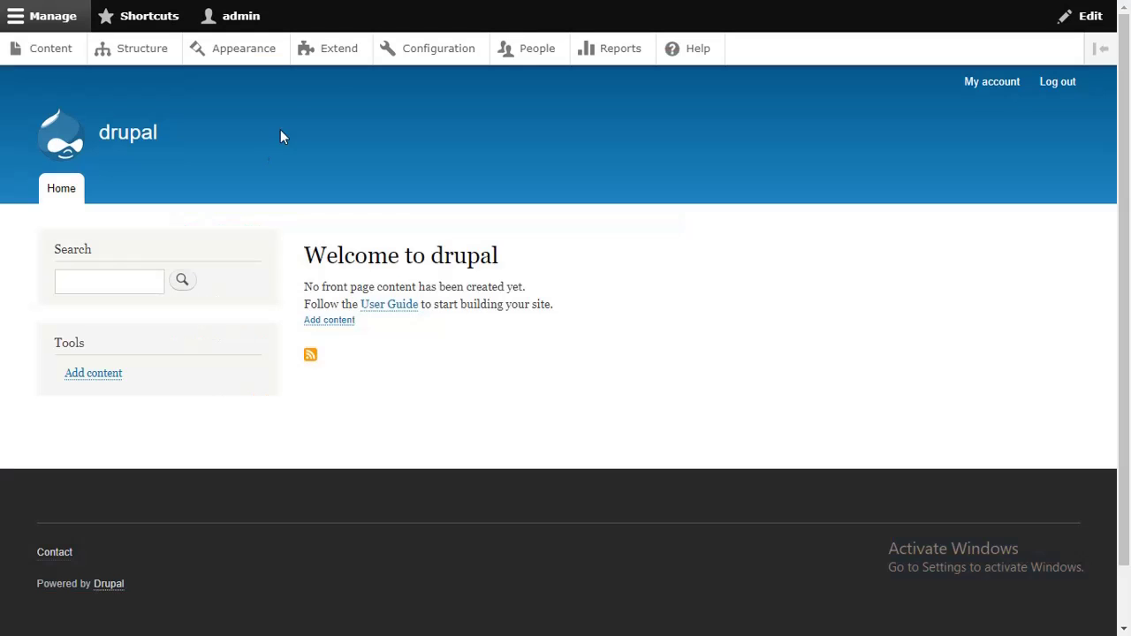
left_click(341, 50)
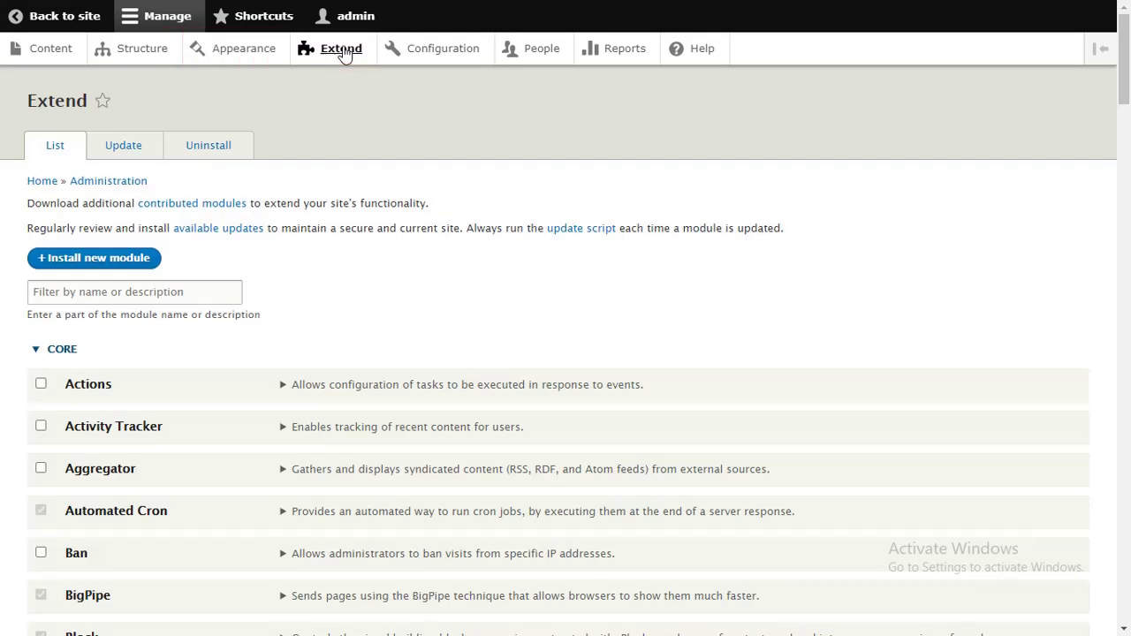
left_click(155, 265)
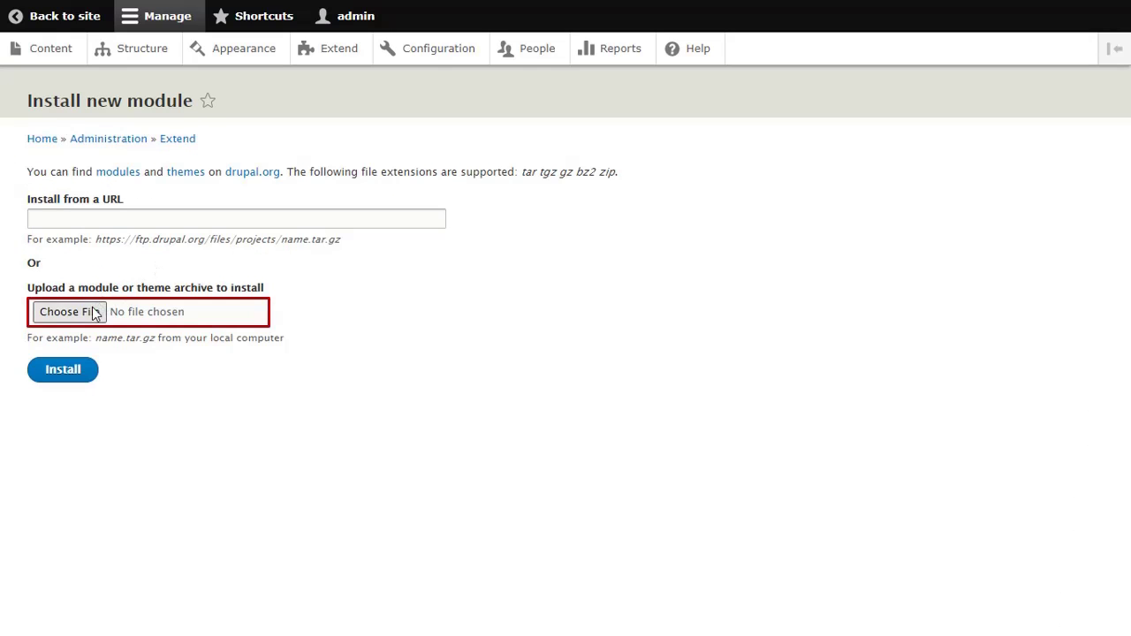
left_click(92, 313)
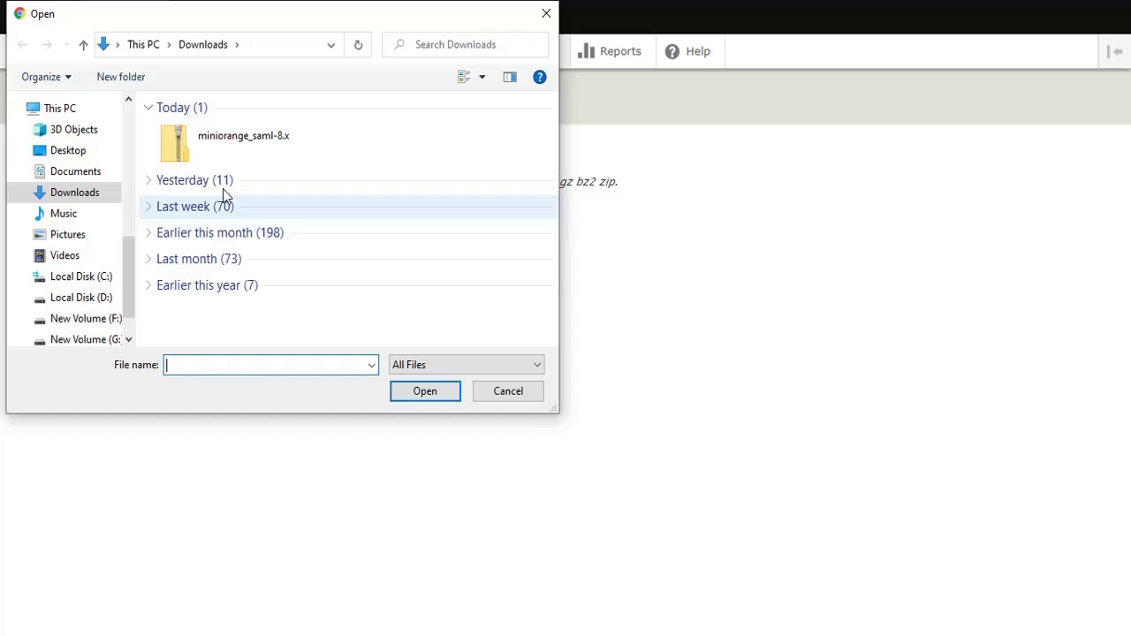
left_click(253, 153)
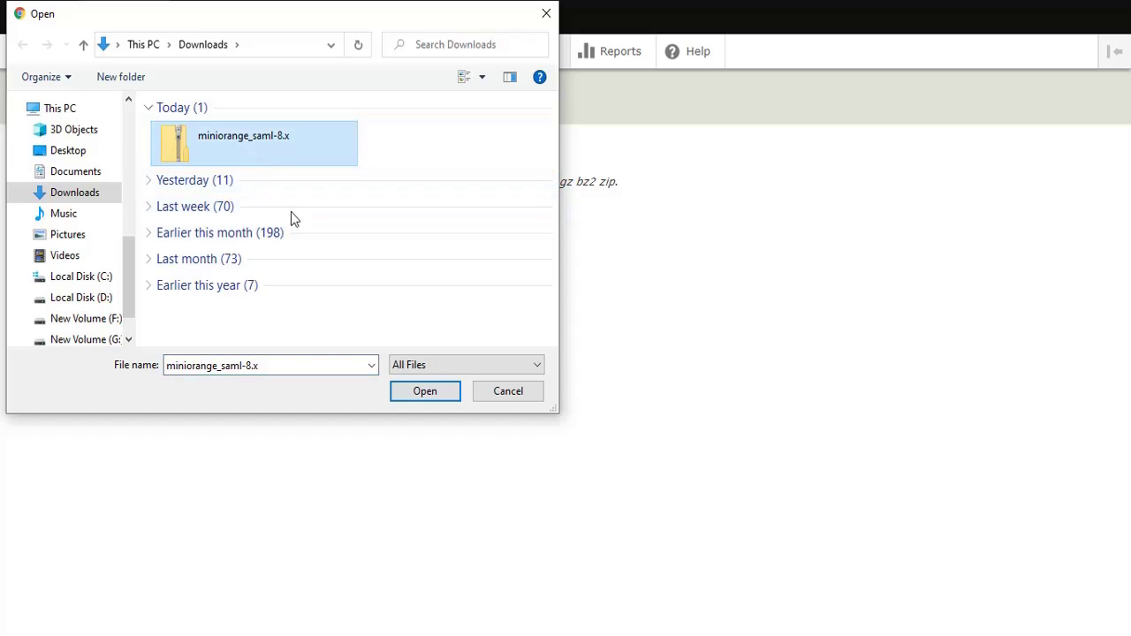
left_click(411, 394)
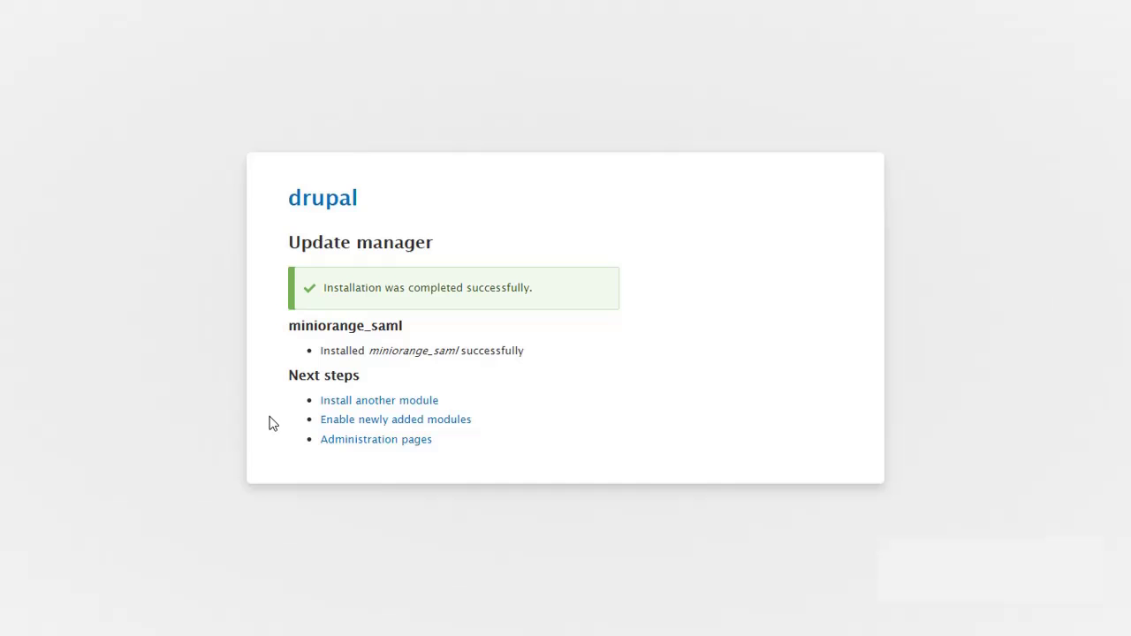
Filter modules for 'miniorange saml', enable miniOrange SAML Service Provider, then view Configuration
left_click(329, 425)
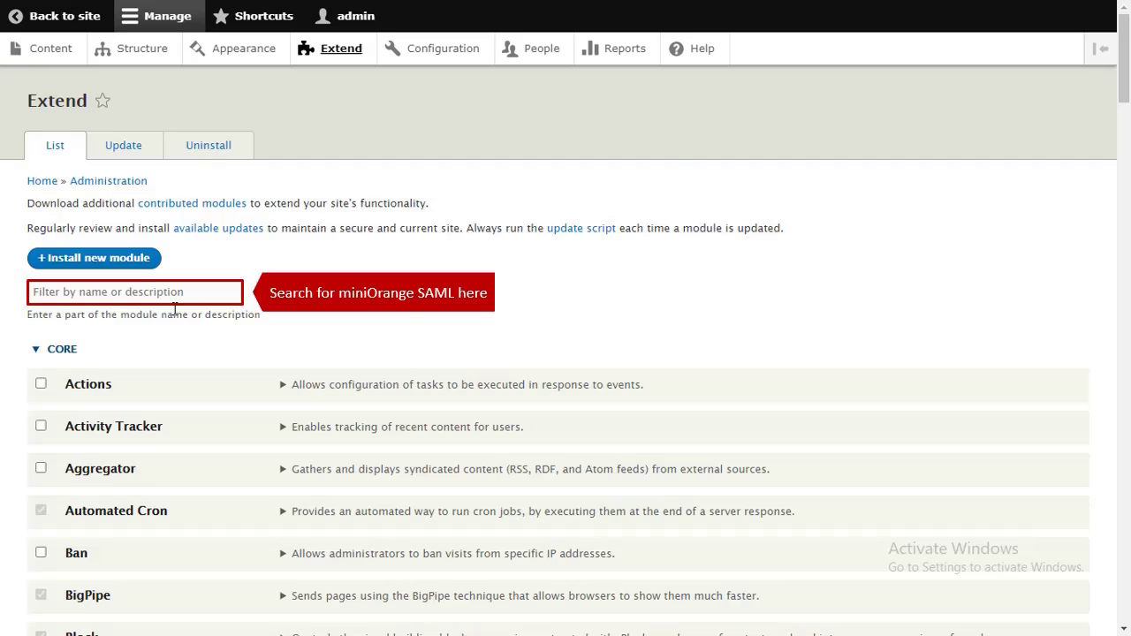
left_click(155, 369)
type("miniorange sa")
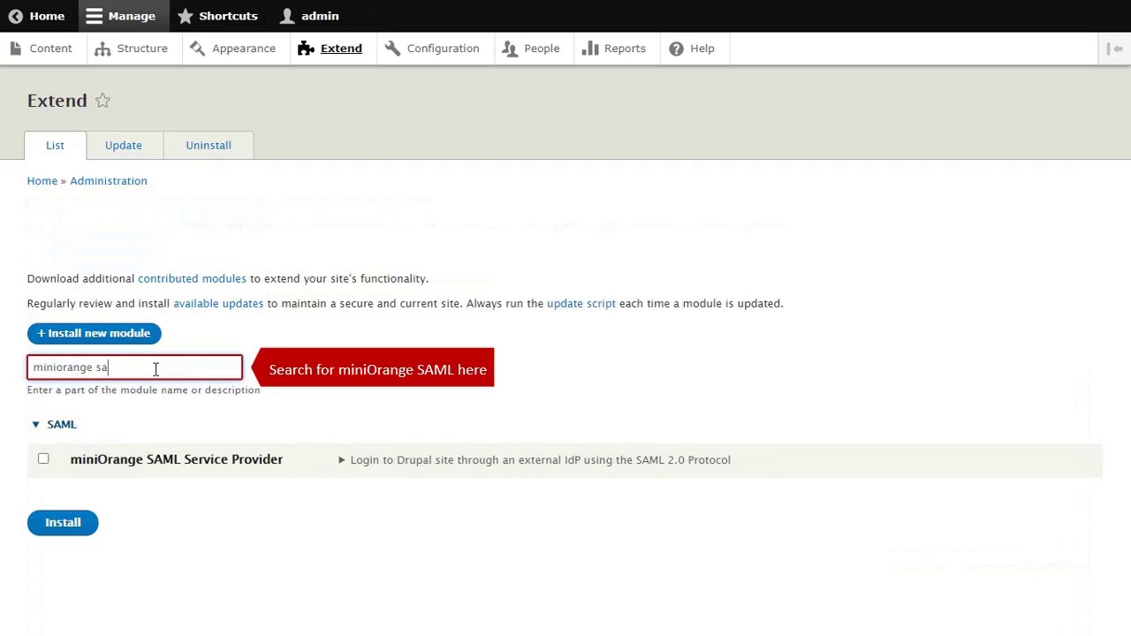
type("ml")
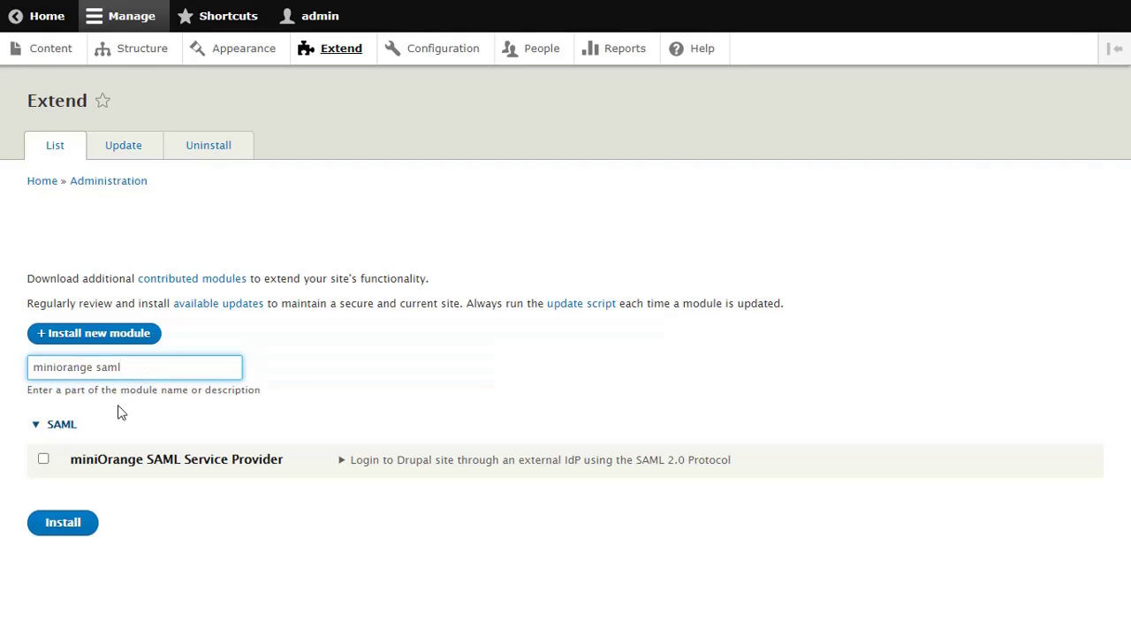
left_click(44, 460)
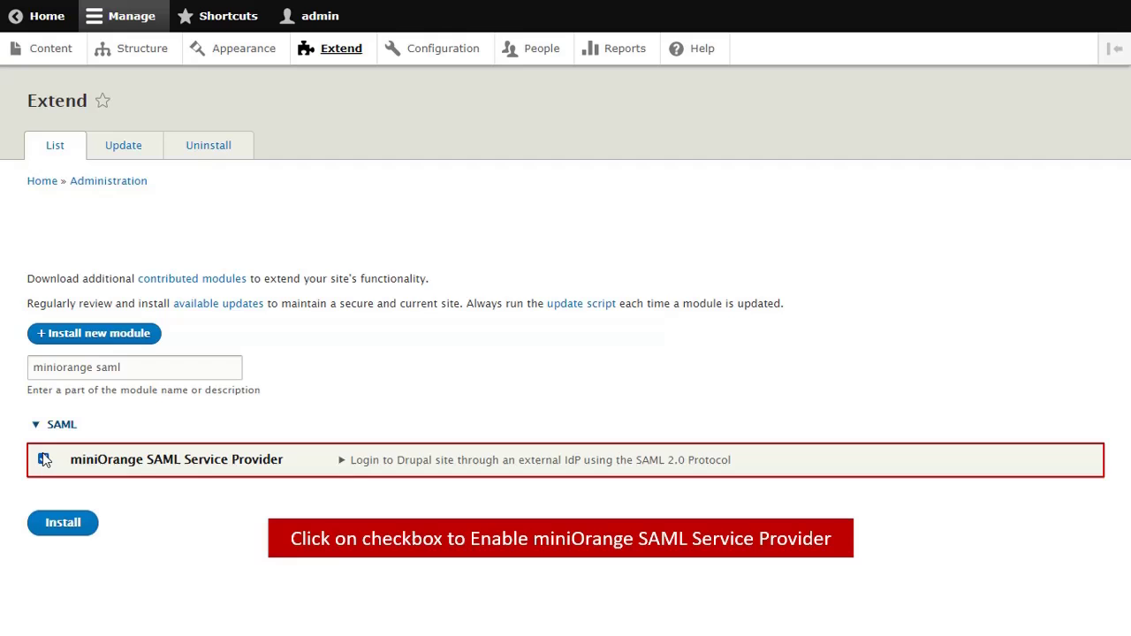
left_click(60, 522)
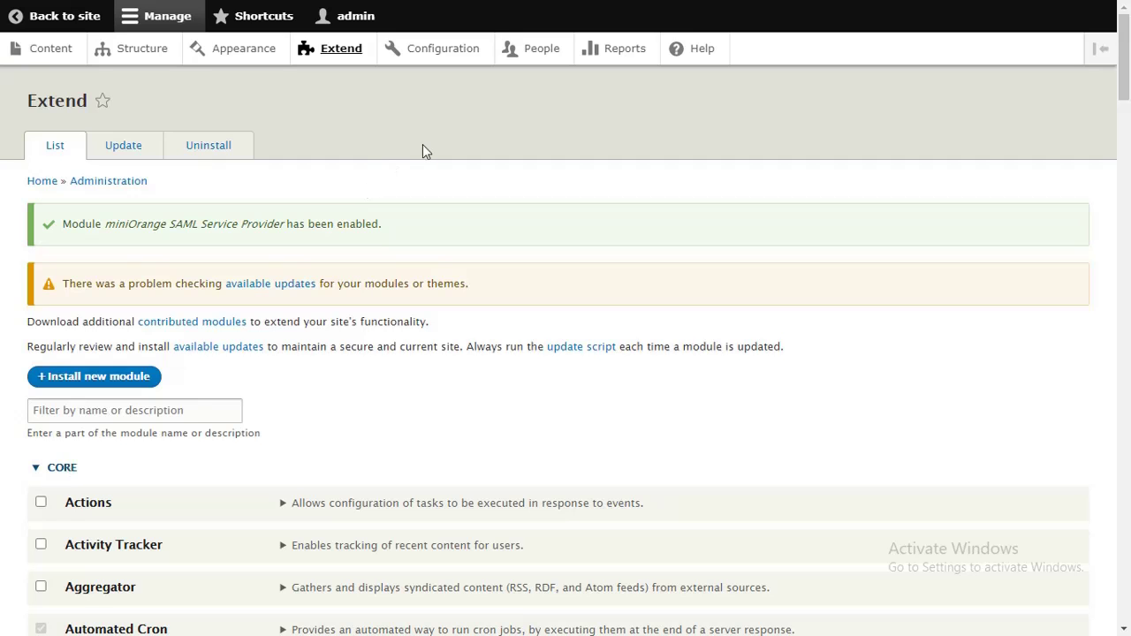
left_click(454, 55)
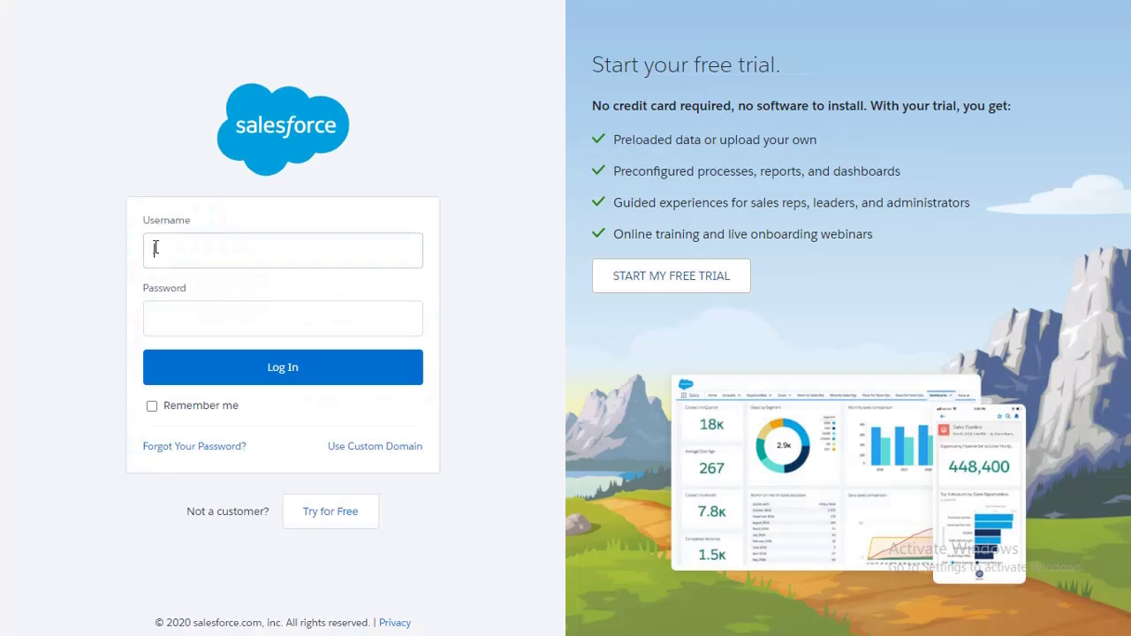
Sign in to Salesforce with the account e-mail and password
left_click(162, 318)
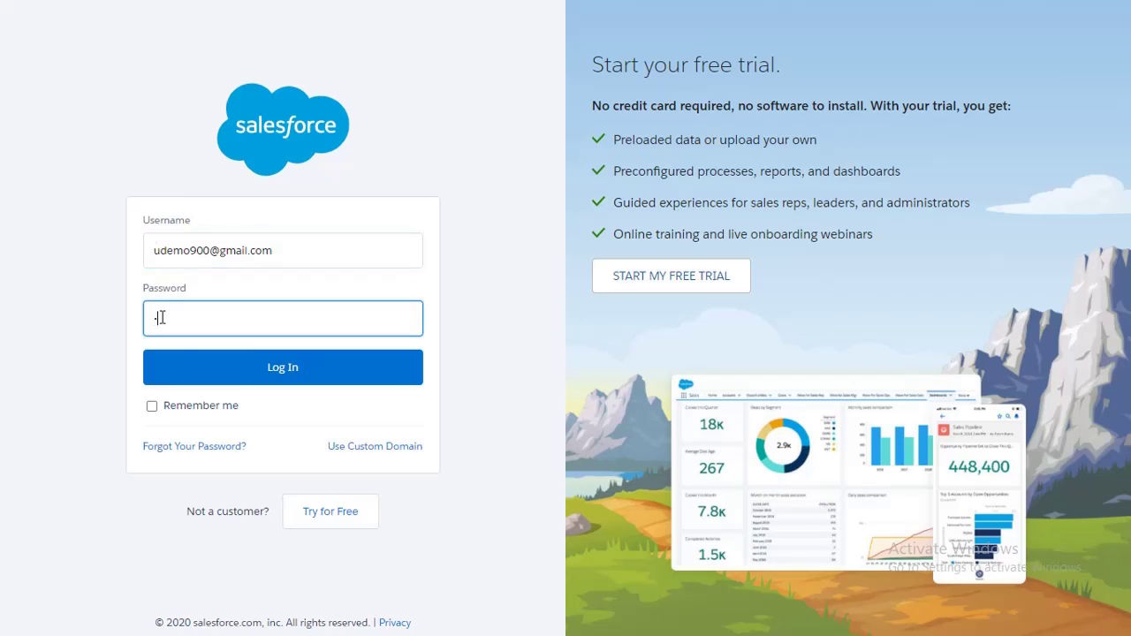
type("********")
left_click(268, 370)
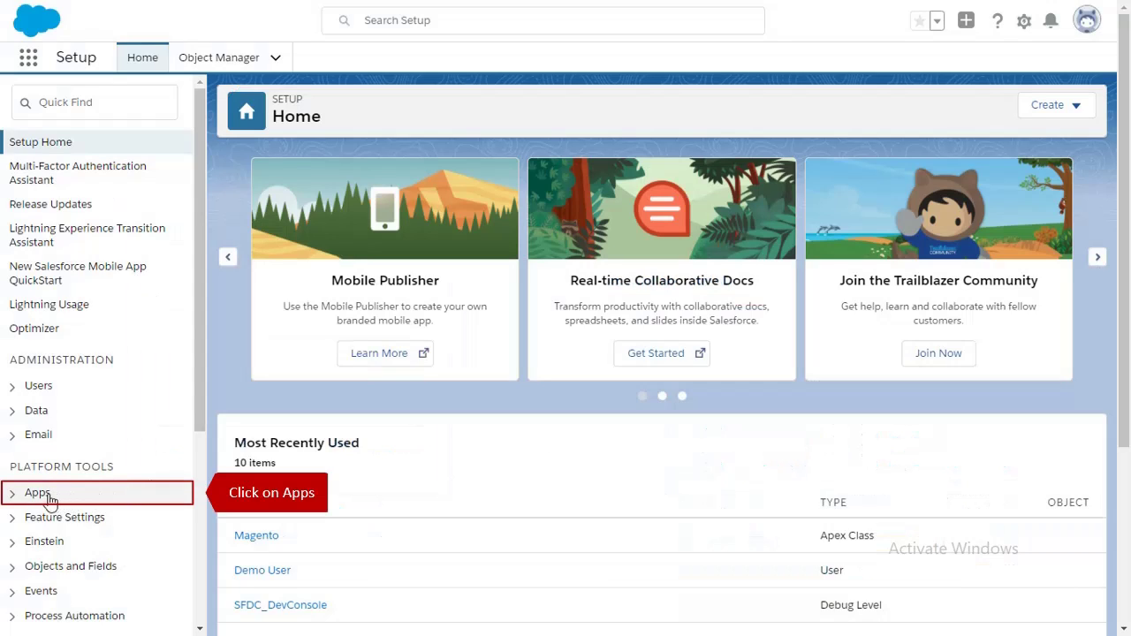
Create a new connected app named Salesforce_SAML_APP with a contact e-mail and SAML enabled
left_click(42, 500)
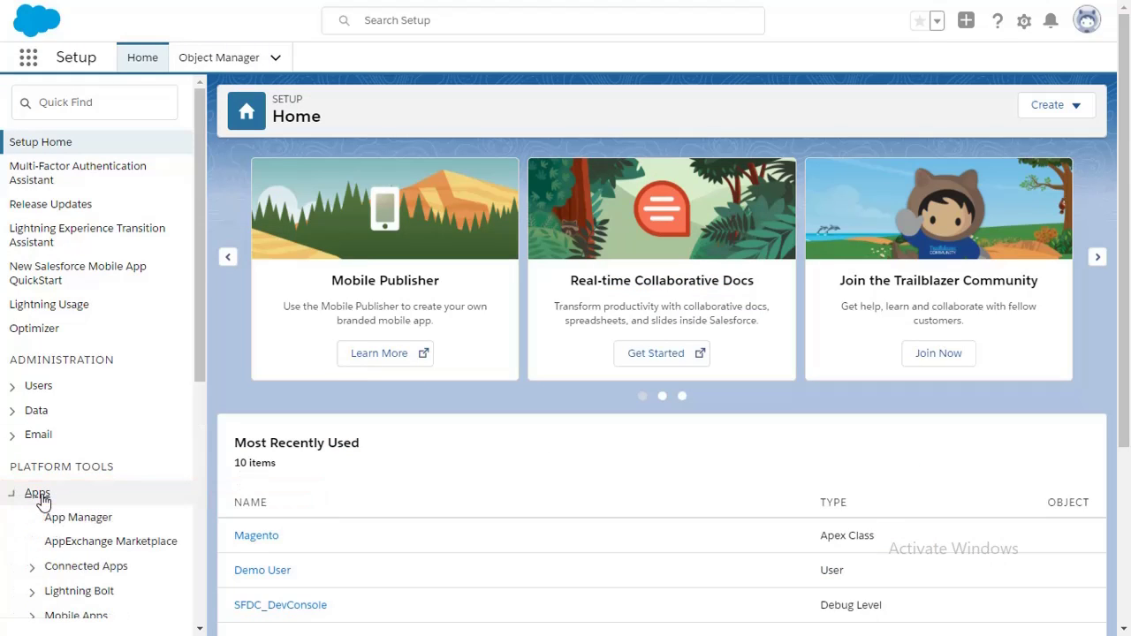
left_click(63, 522)
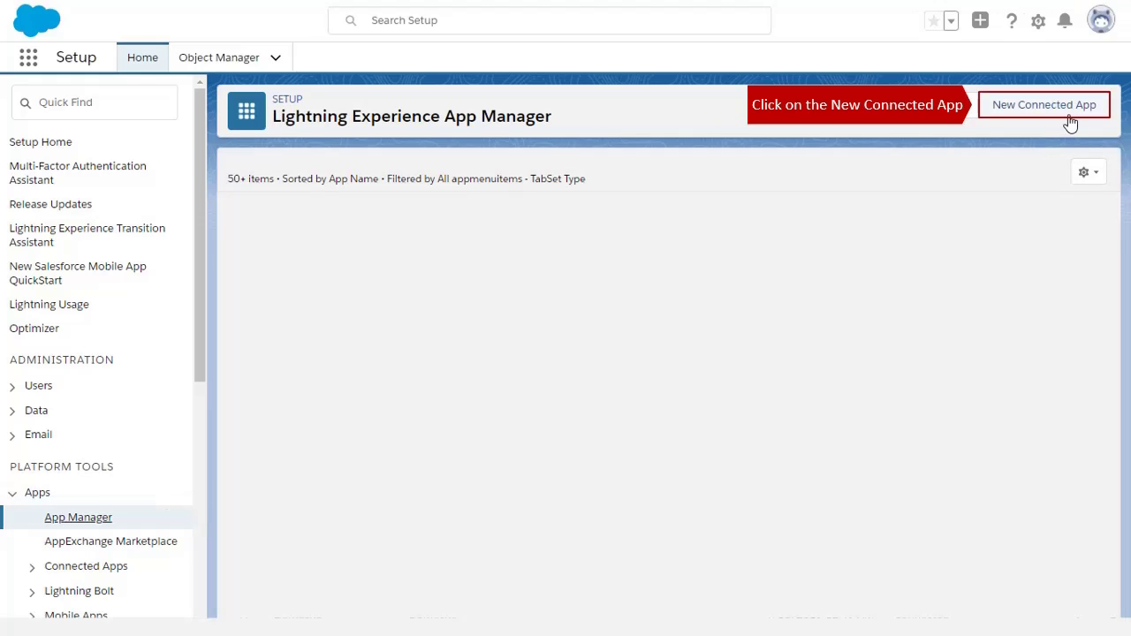
left_click(1072, 120)
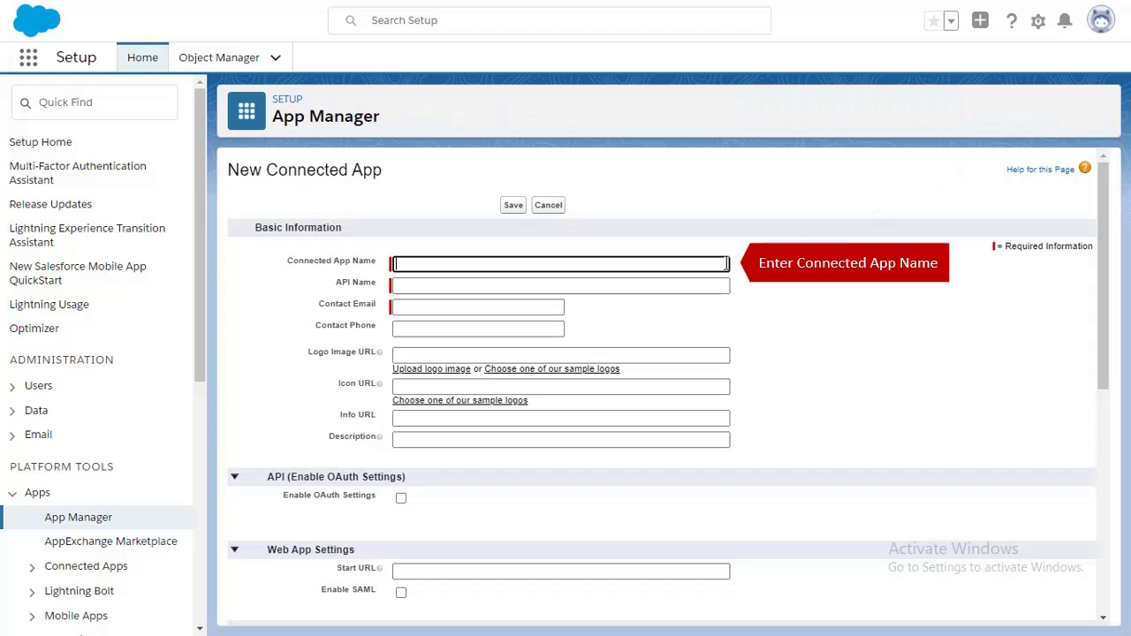
left_click(726, 263)
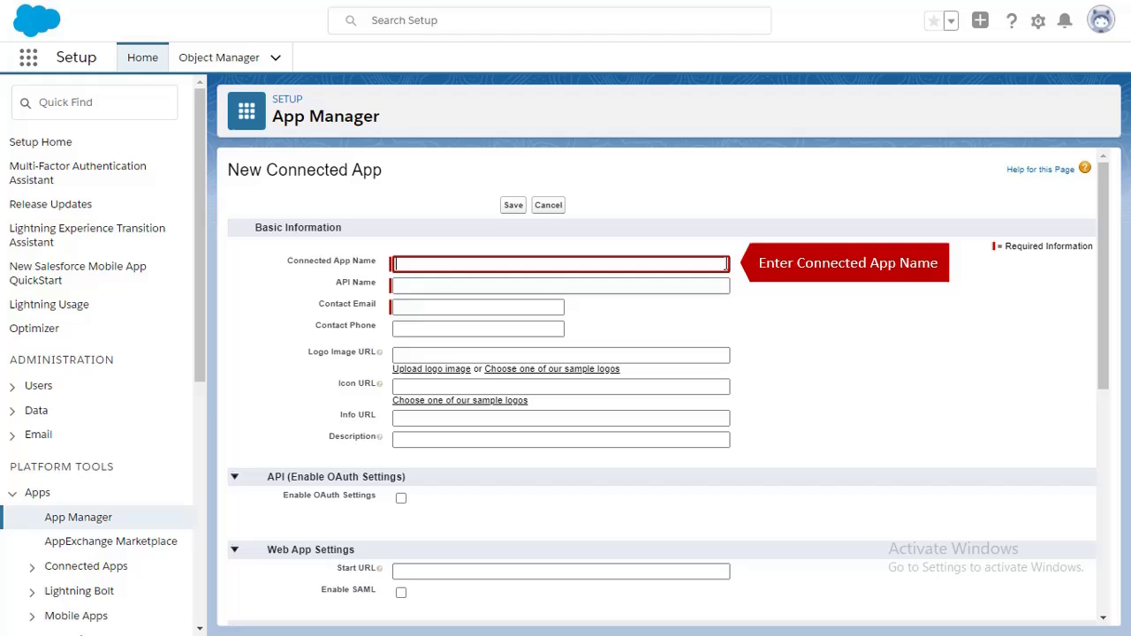
type("Salesforce_SAML_APP")
left_click(709, 286)
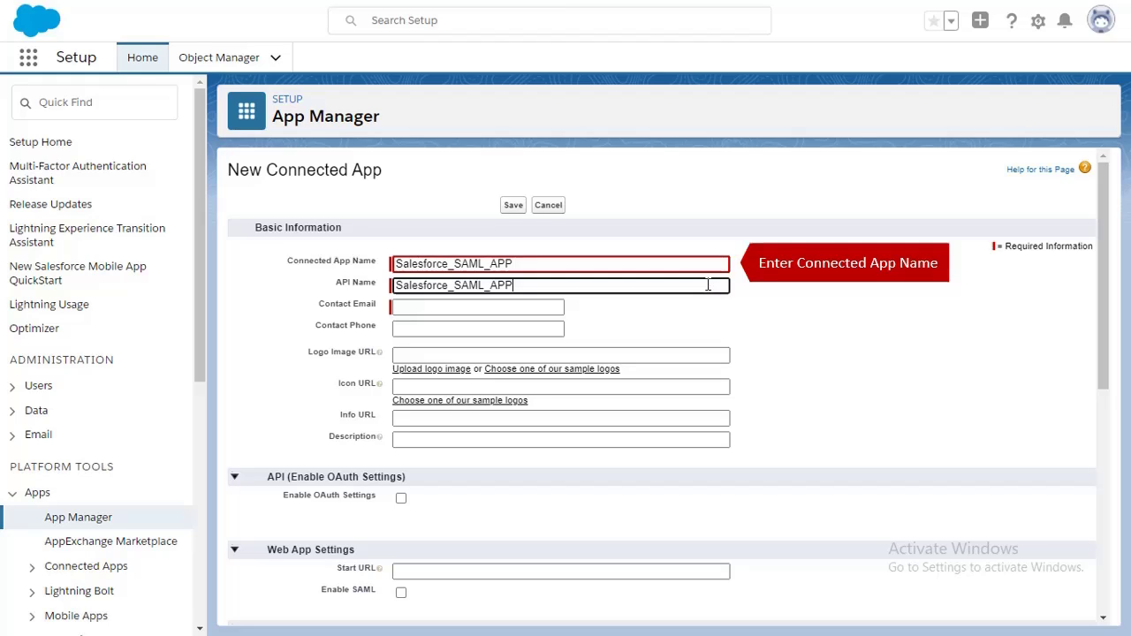
left_click(559, 306)
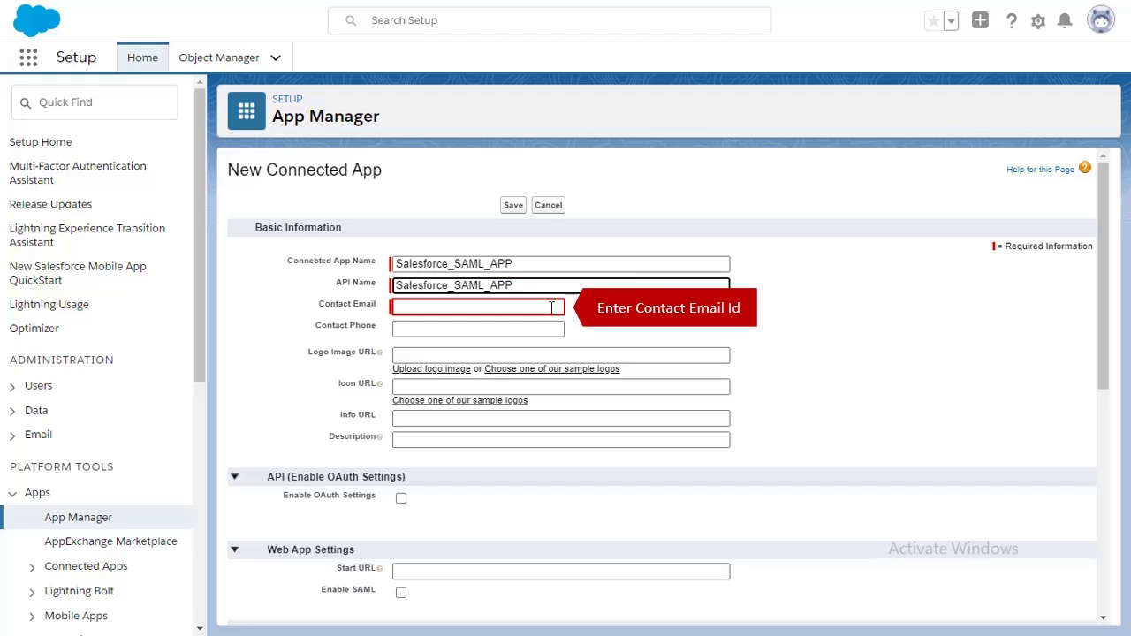
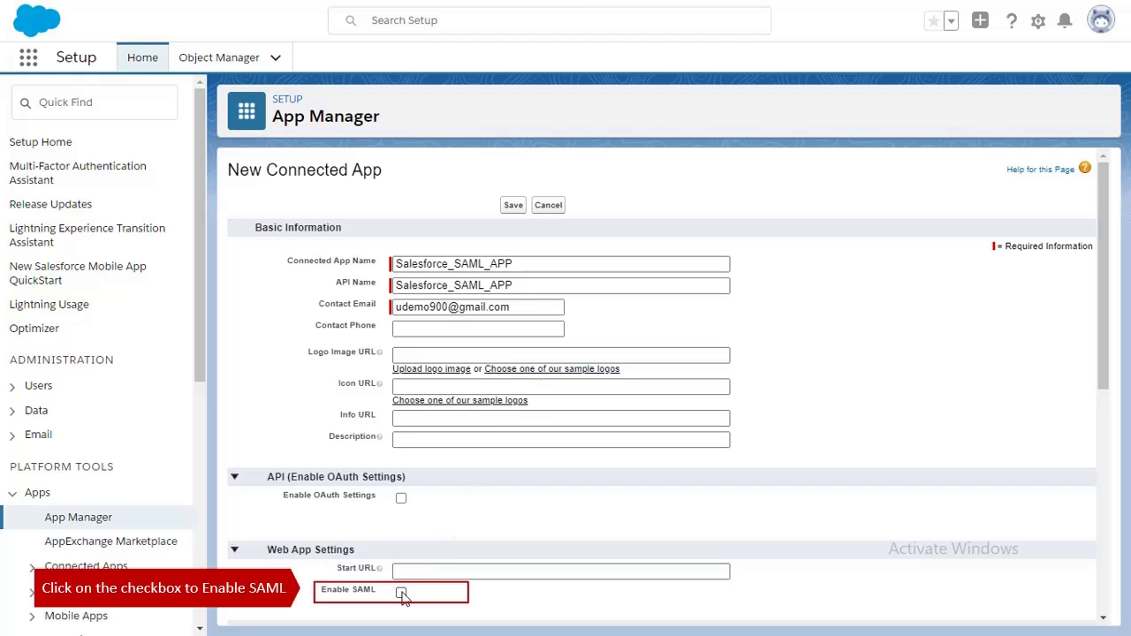
left_click(401, 593)
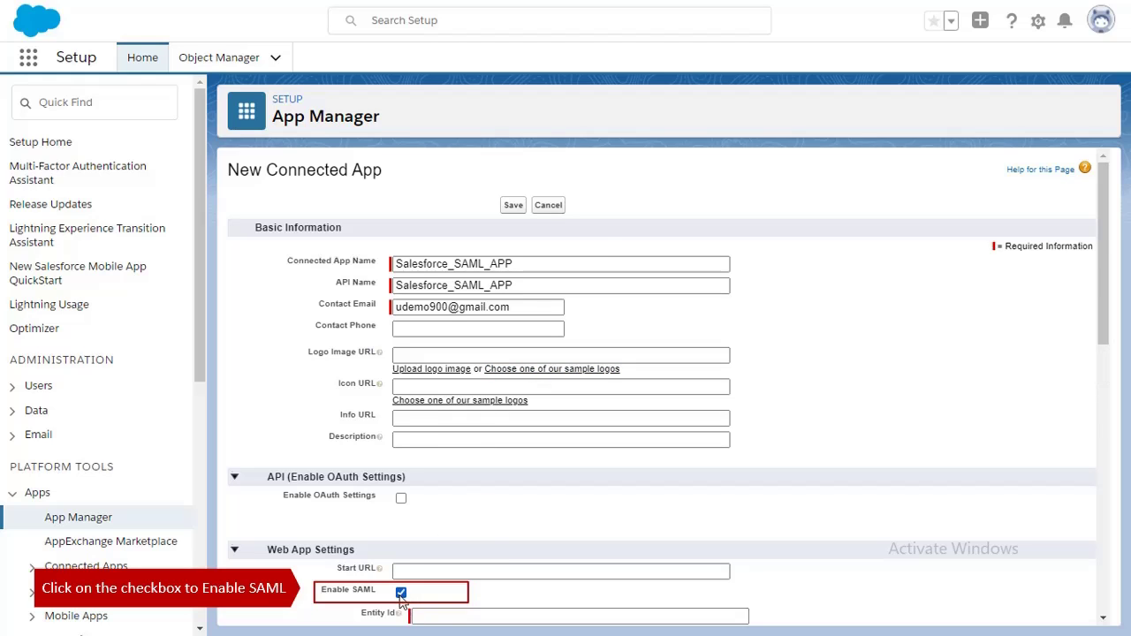
Fill in the app's Entity ID and ACS URL with Drupal's SP values
scroll(460, 490, "down", 2)
left_click(500, 415)
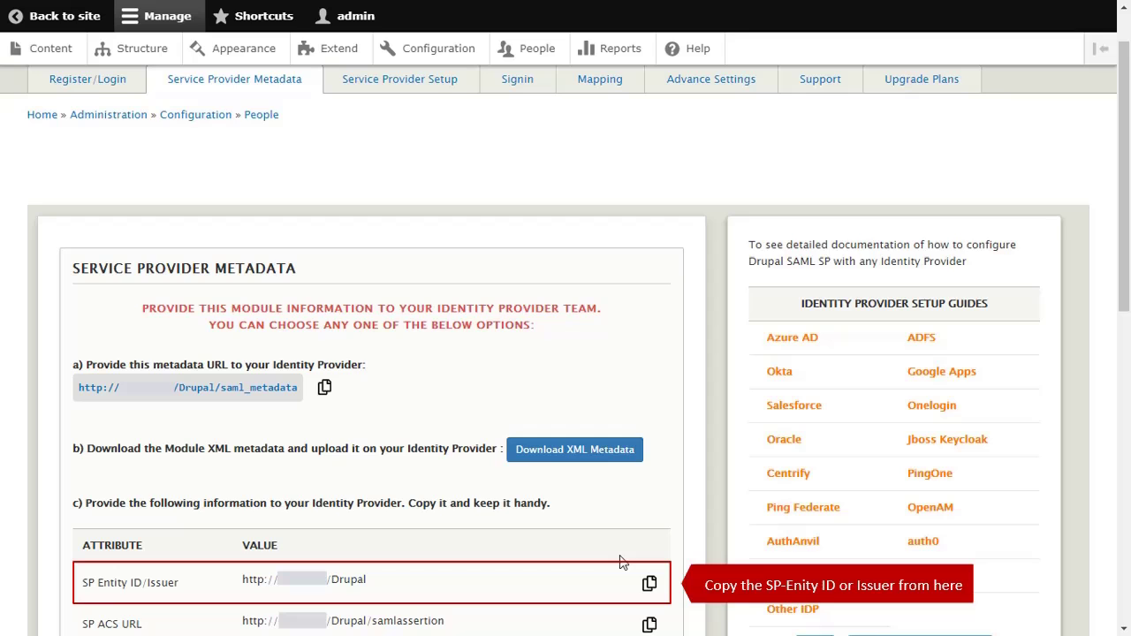
left_click(649, 585)
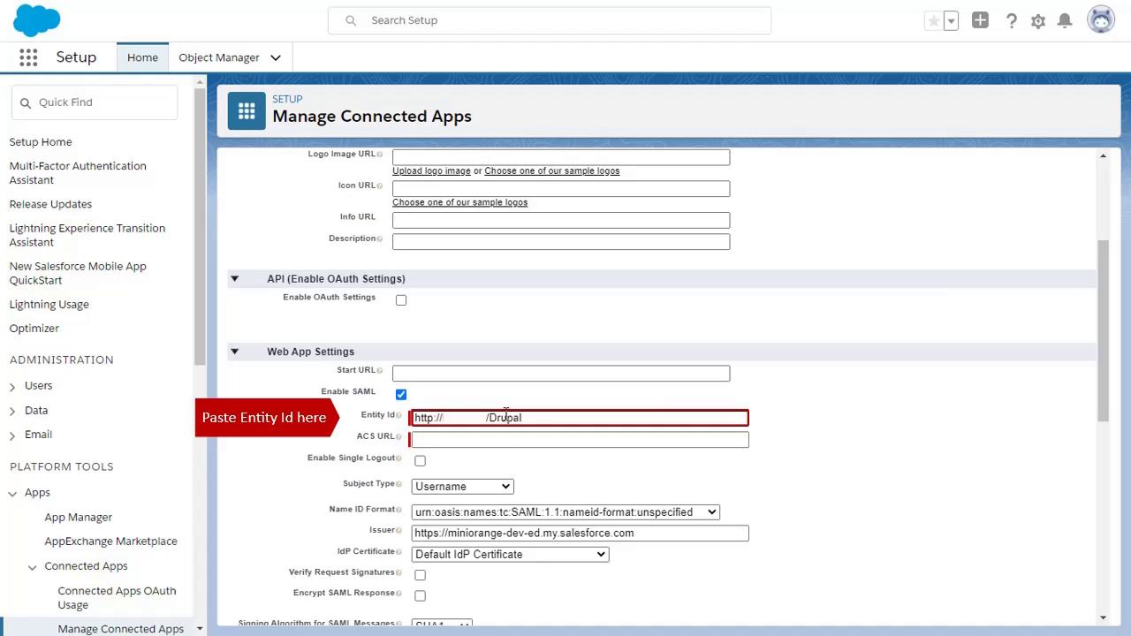
left_click(507, 437)
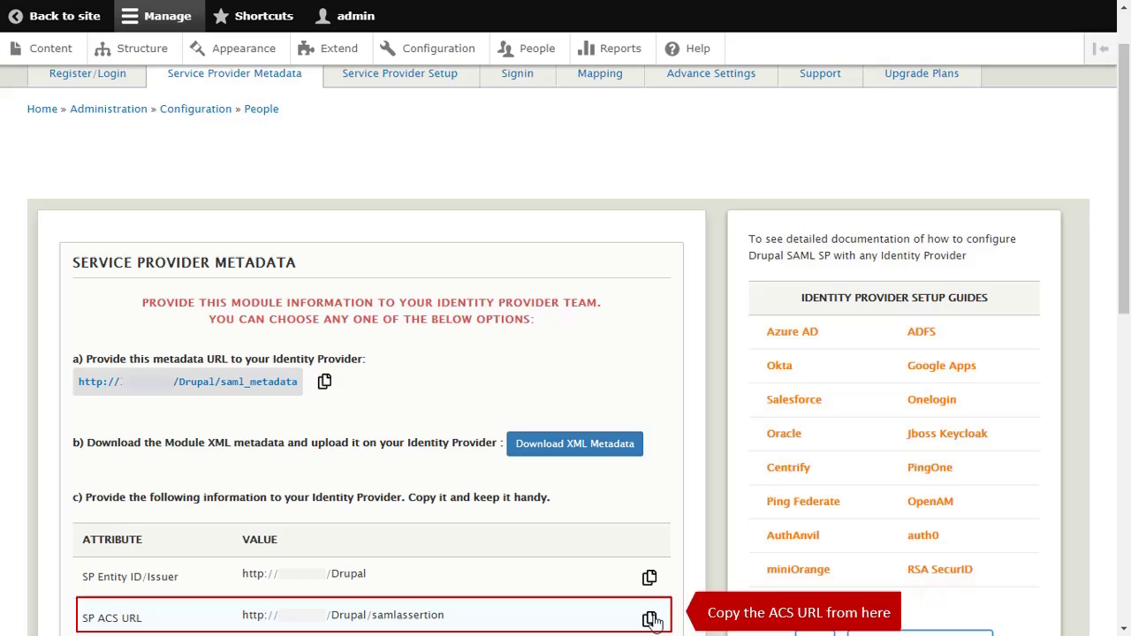
left_click(651, 620)
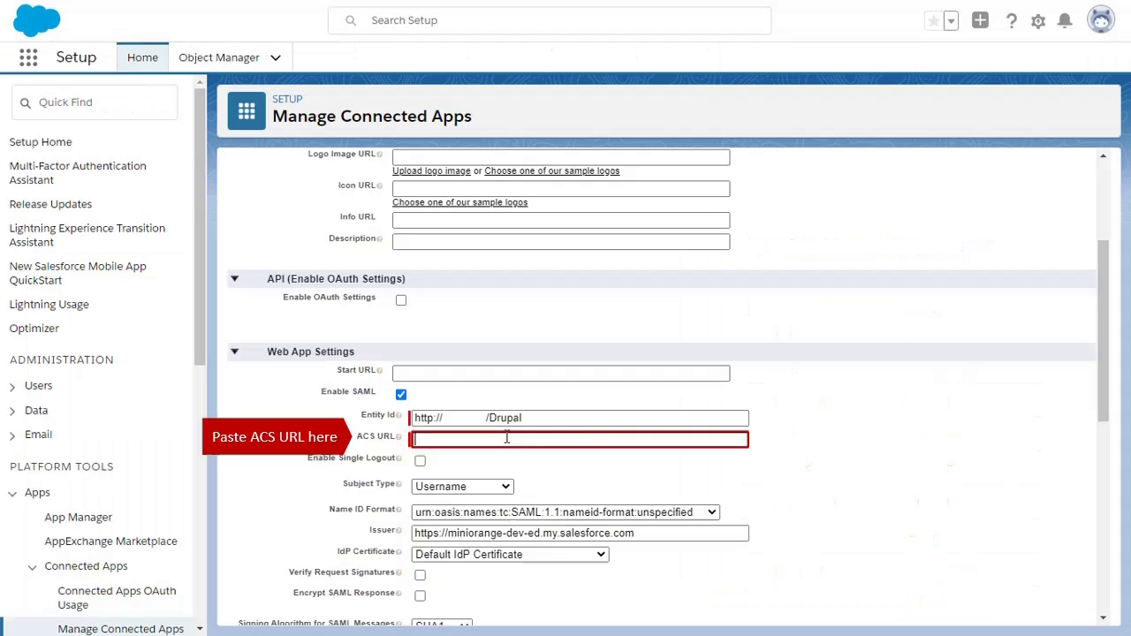
key("ctrl+v")
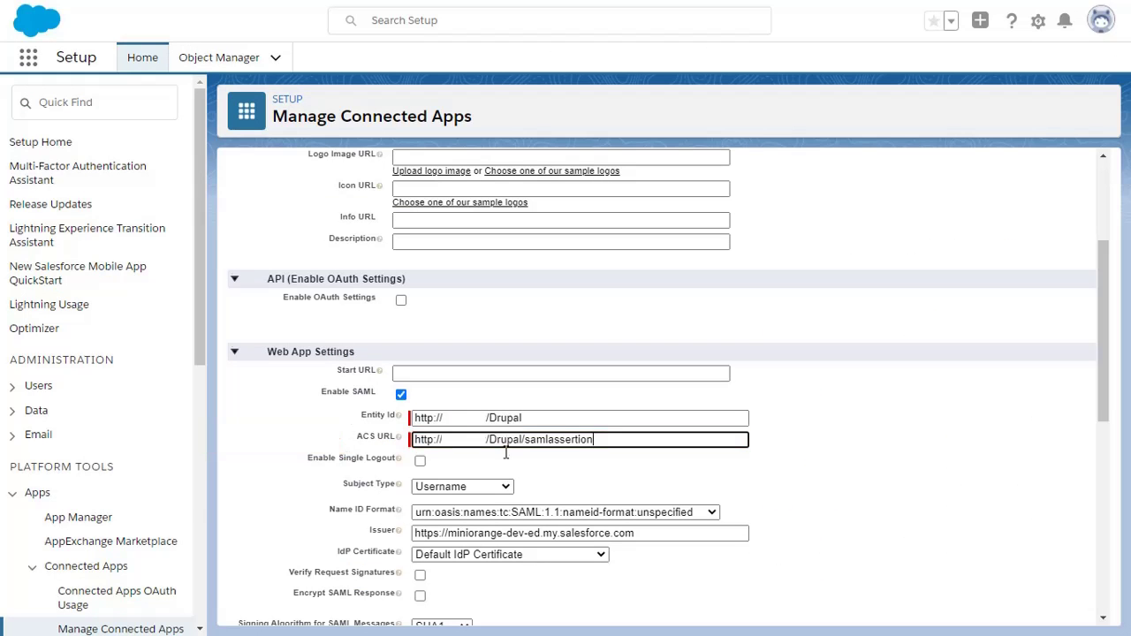
Keep Subject Type Username, set Name ID Format to persistent, and save the app
left_click(505, 488)
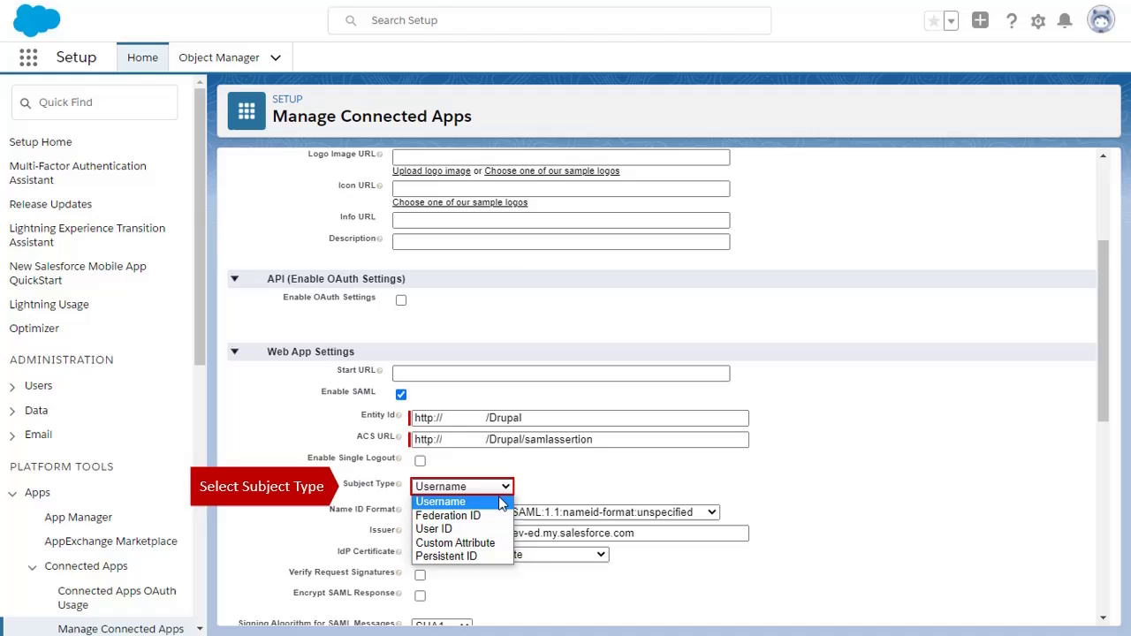
left_click(502, 501)
left_click(509, 518)
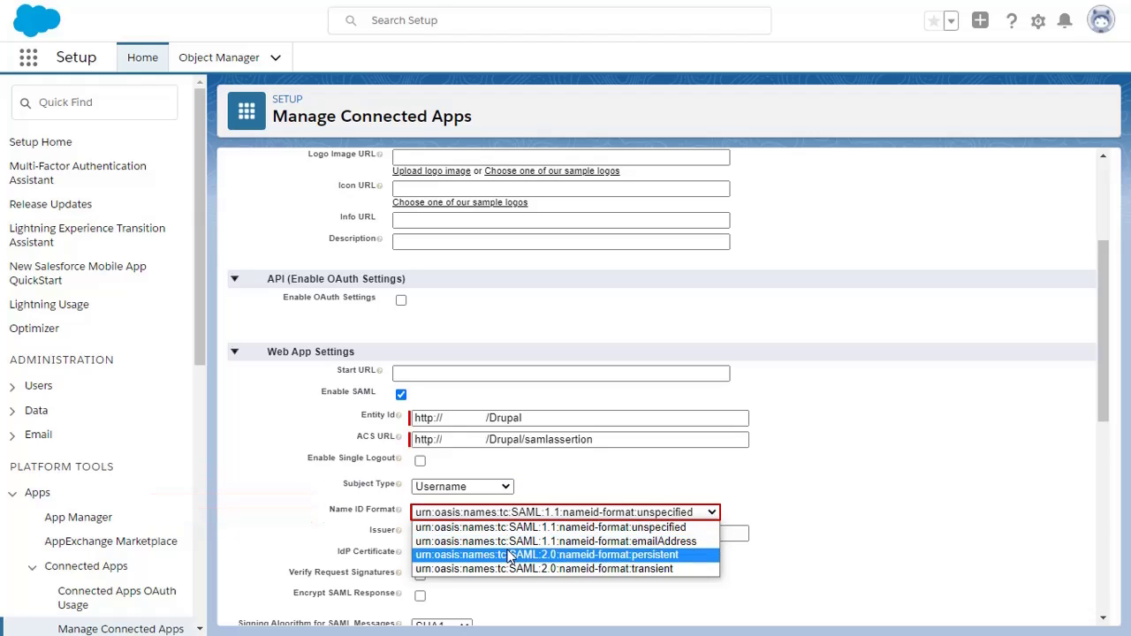
left_click(509, 555)
scroll(509, 565, "down", 10)
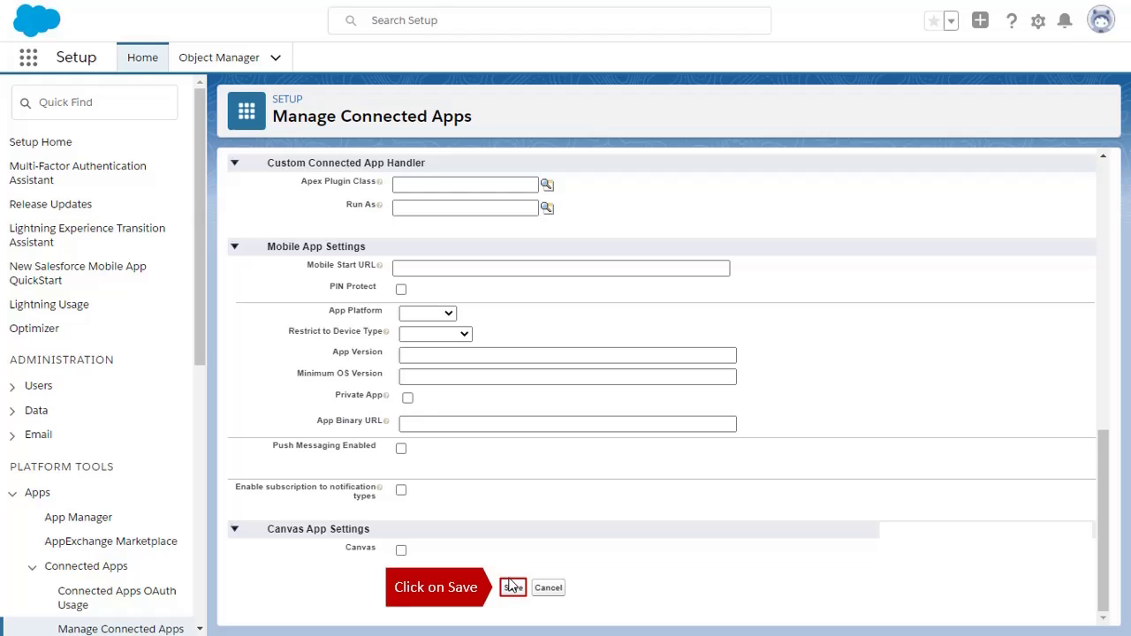
left_click(512, 589)
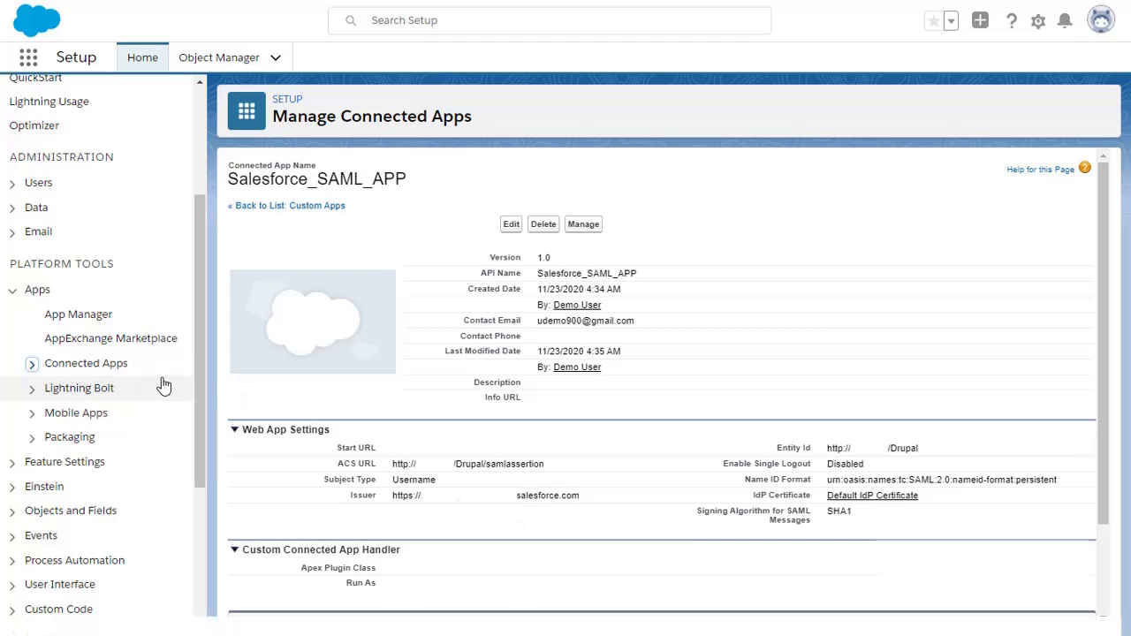
Open Salesforce_SAML_APP from Manage Connected Apps
left_click(103, 370)
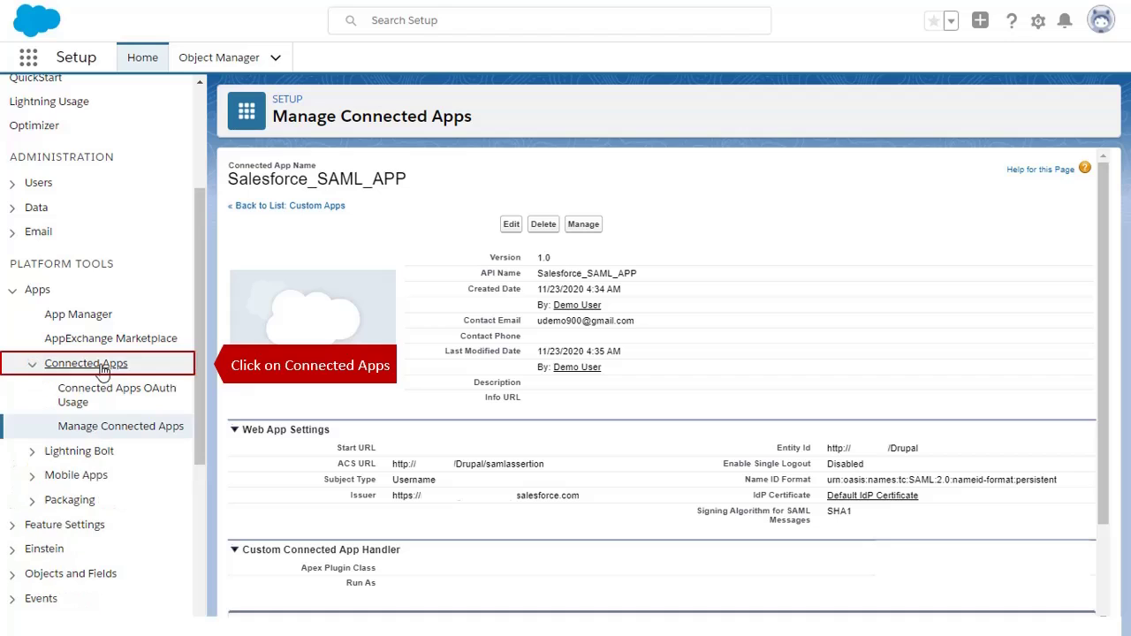
left_click(106, 429)
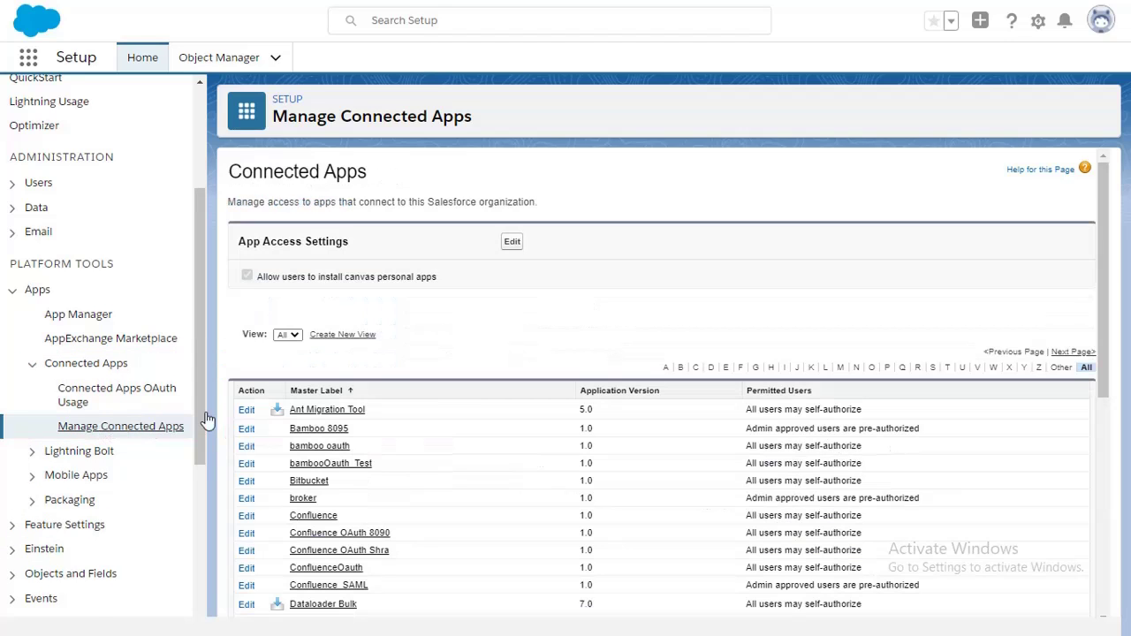
scroll(385, 393, "down", 5)
scroll(384, 393, "down", 4)
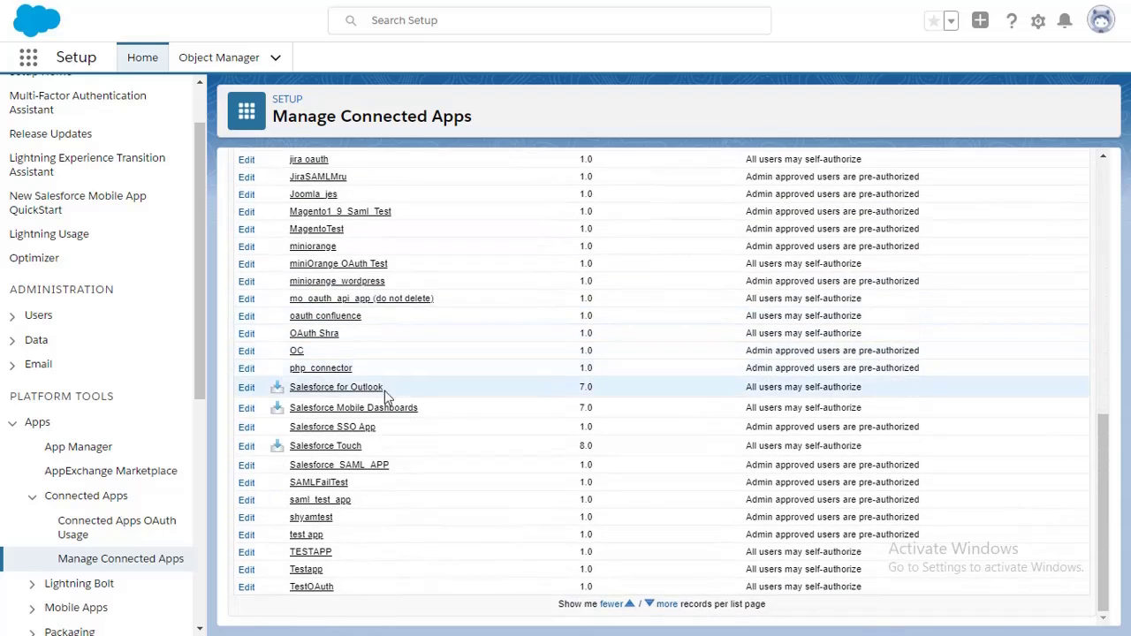
left_click(381, 465)
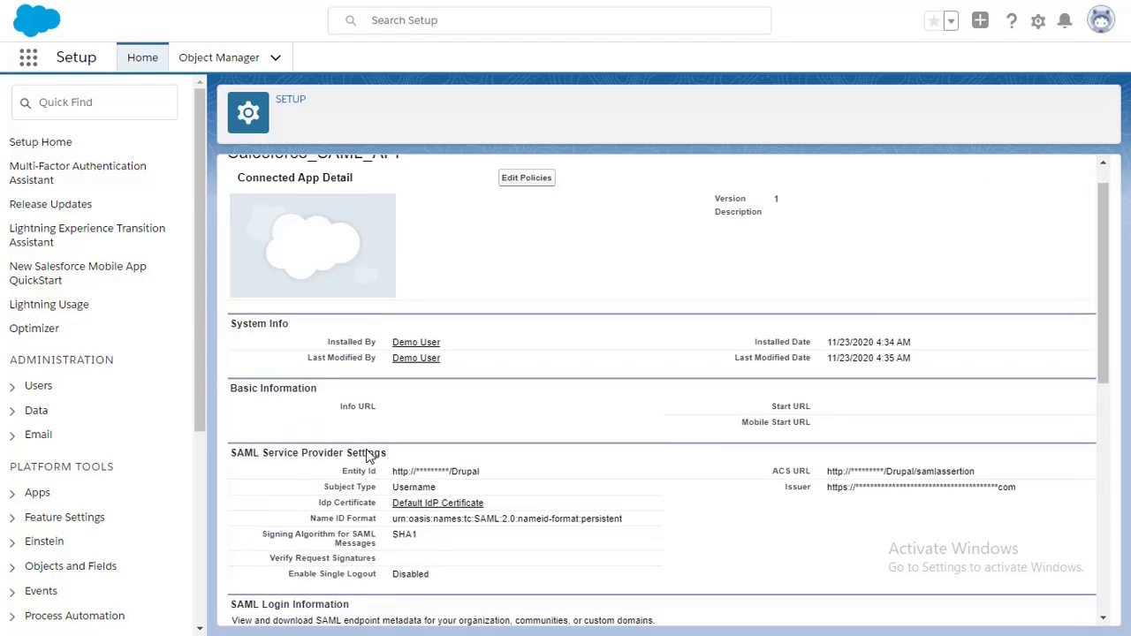
scroll(375, 455, "down", 2)
scroll(369, 454, "down", 10)
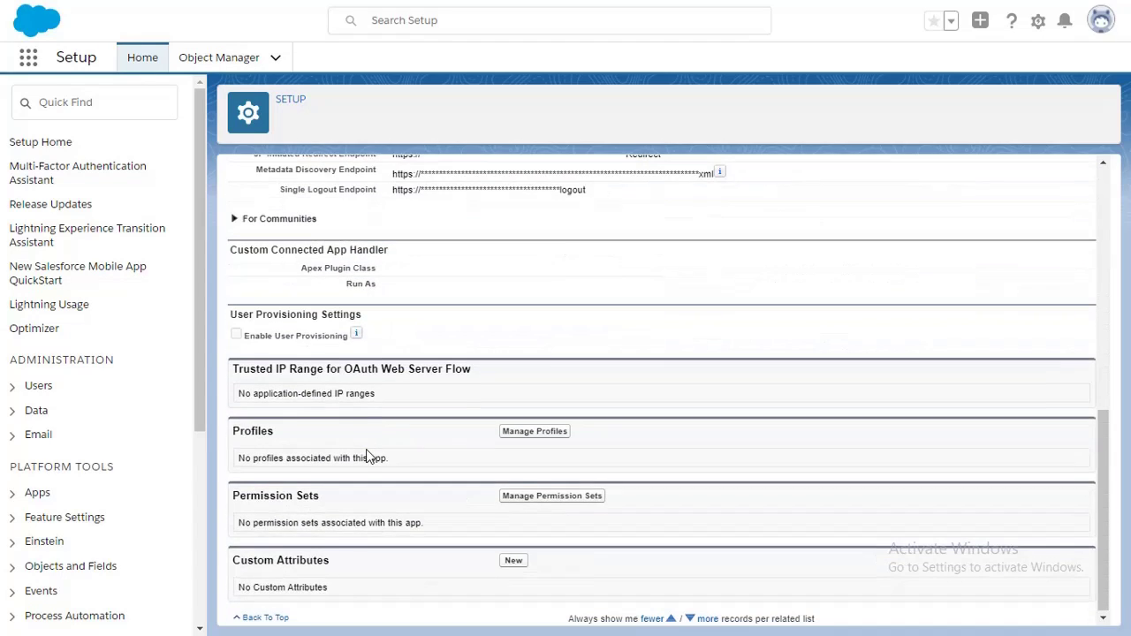
Grant the System Administrator profile access to the app and save
left_click(524, 432)
scroll(512, 437, "down", 2)
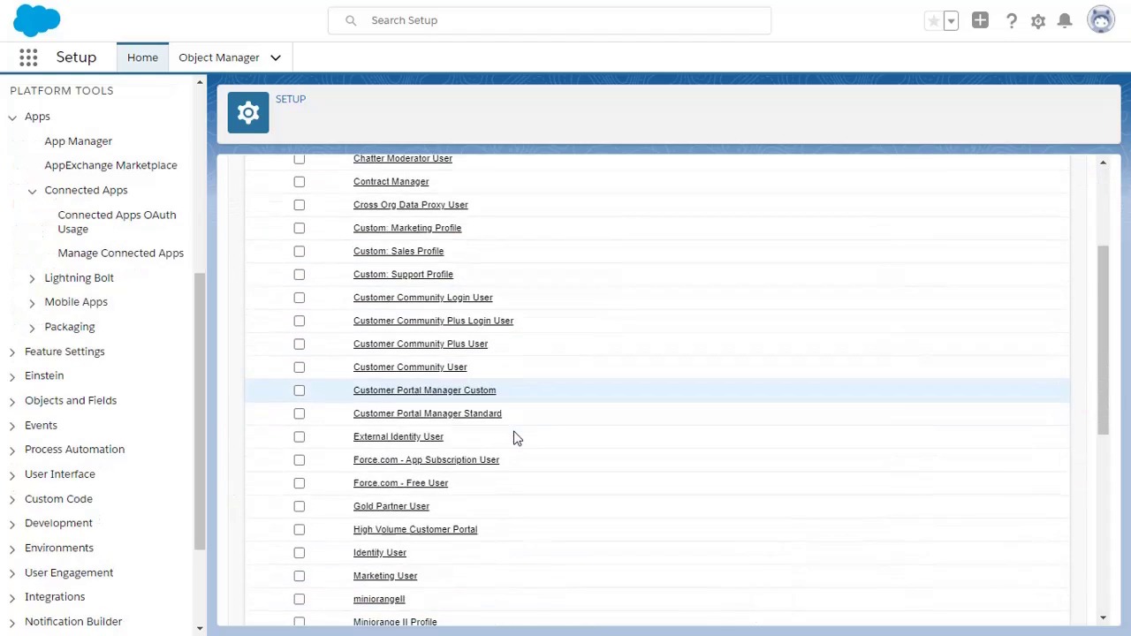
scroll(513, 436, "down", 5)
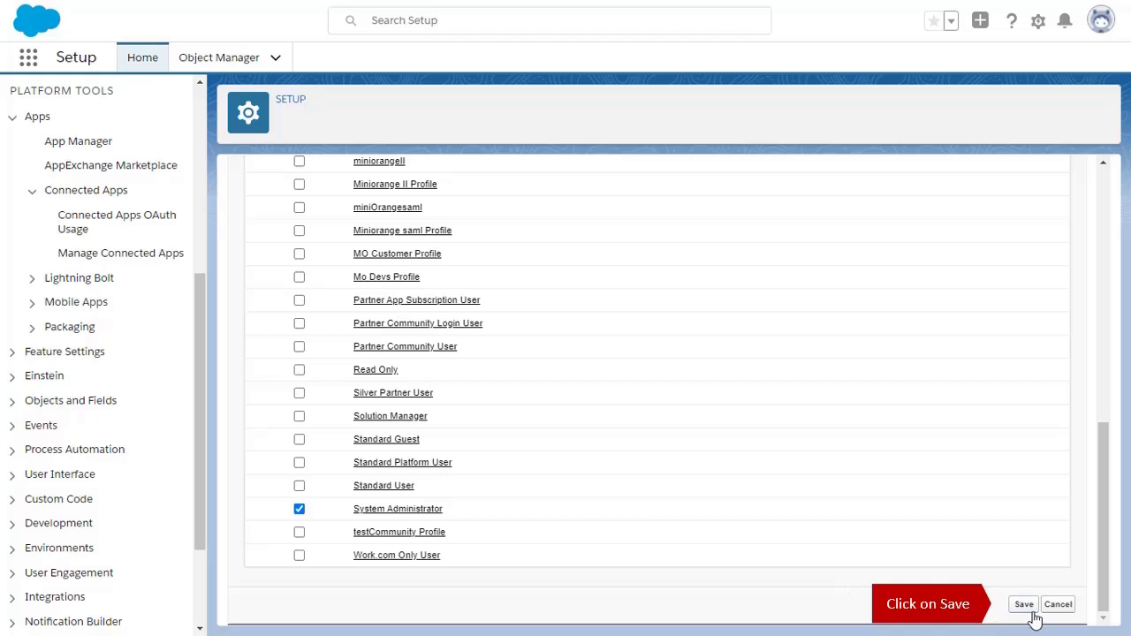
left_click(1028, 608)
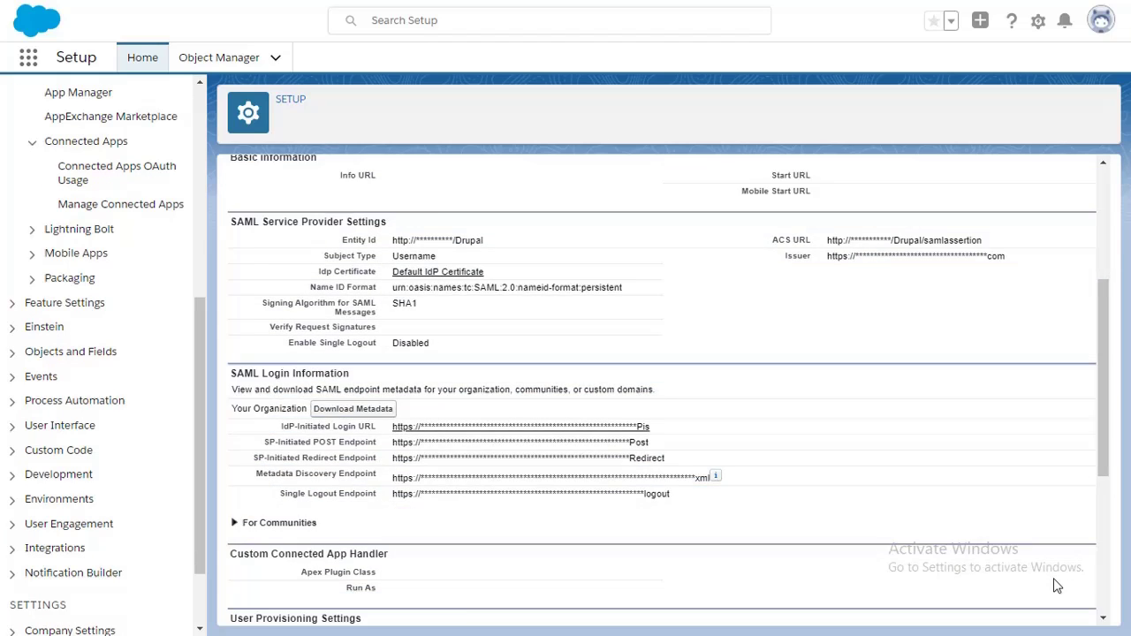
scroll(1054, 580, "down", 1)
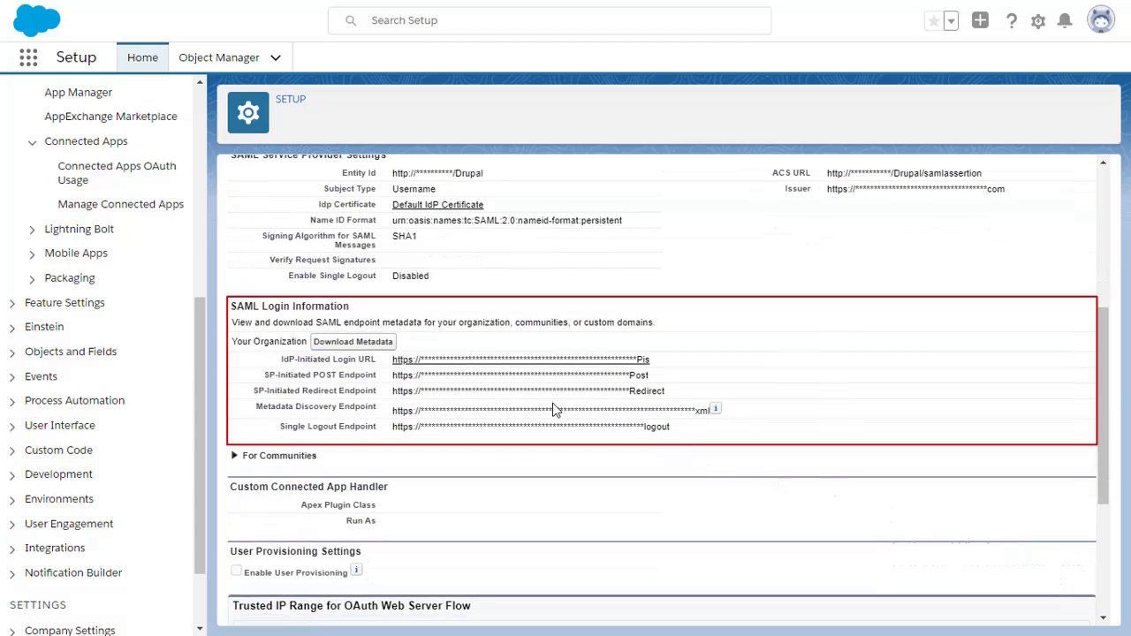
Download the app's SAML IdP metadata and select it under Drupal's Upload IDP Metadata
left_click(383, 348)
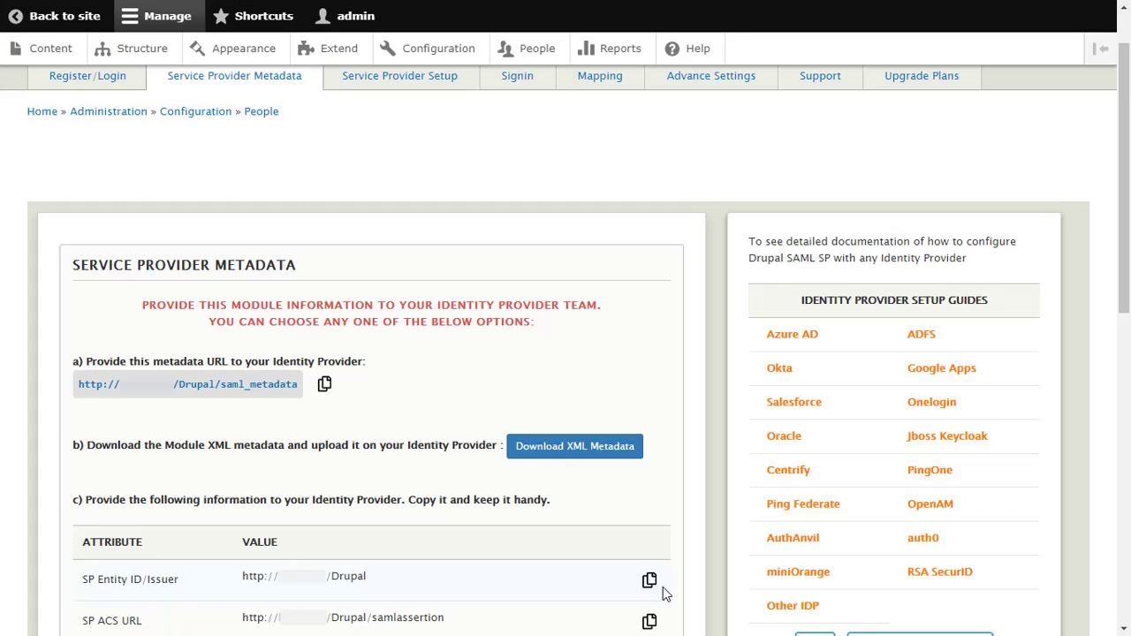
left_click(362, 81)
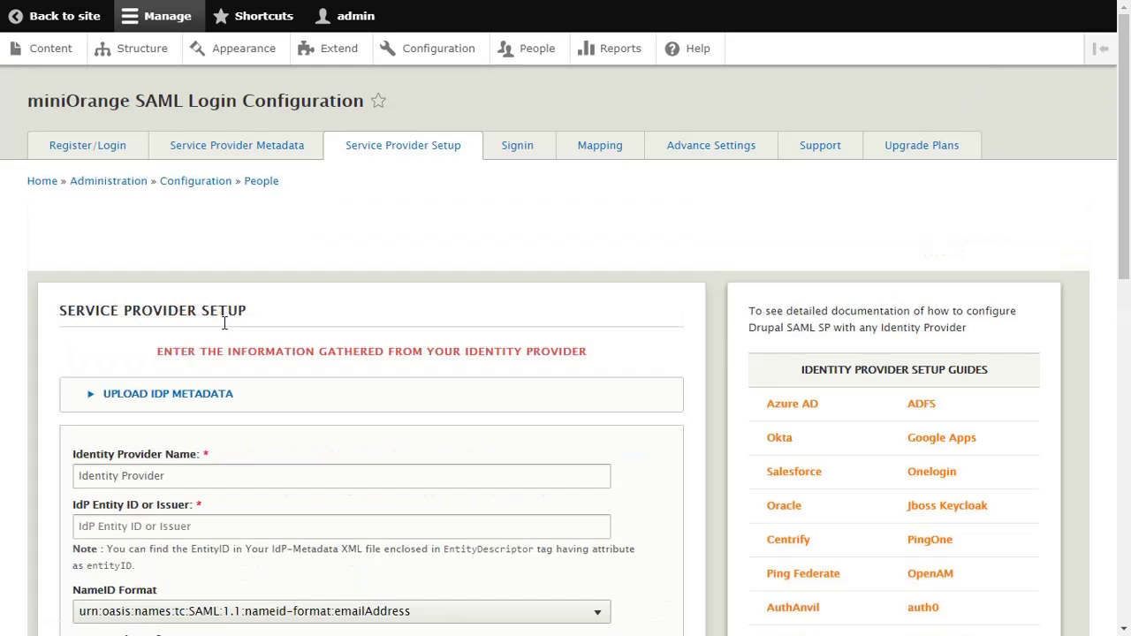
left_click(202, 400)
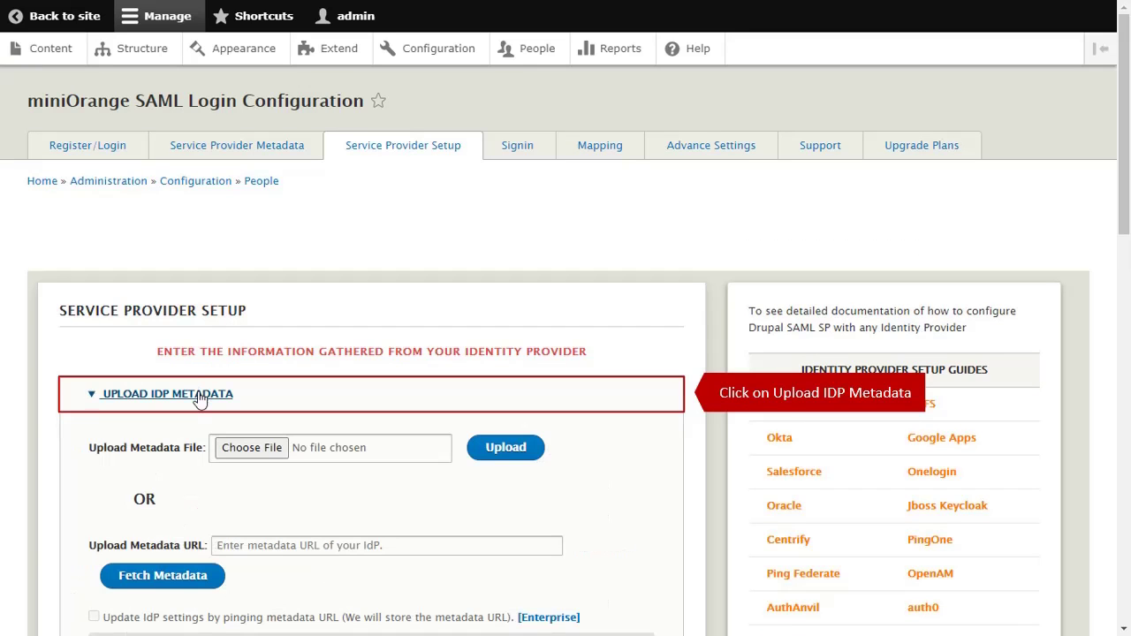
left_click(236, 451)
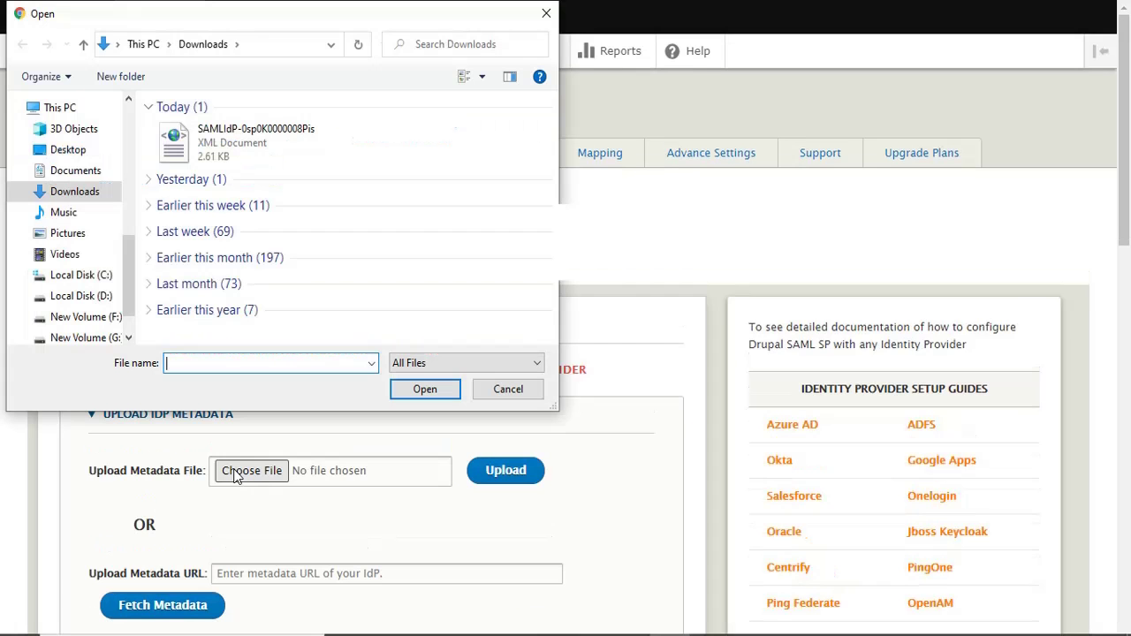
left_click(261, 150)
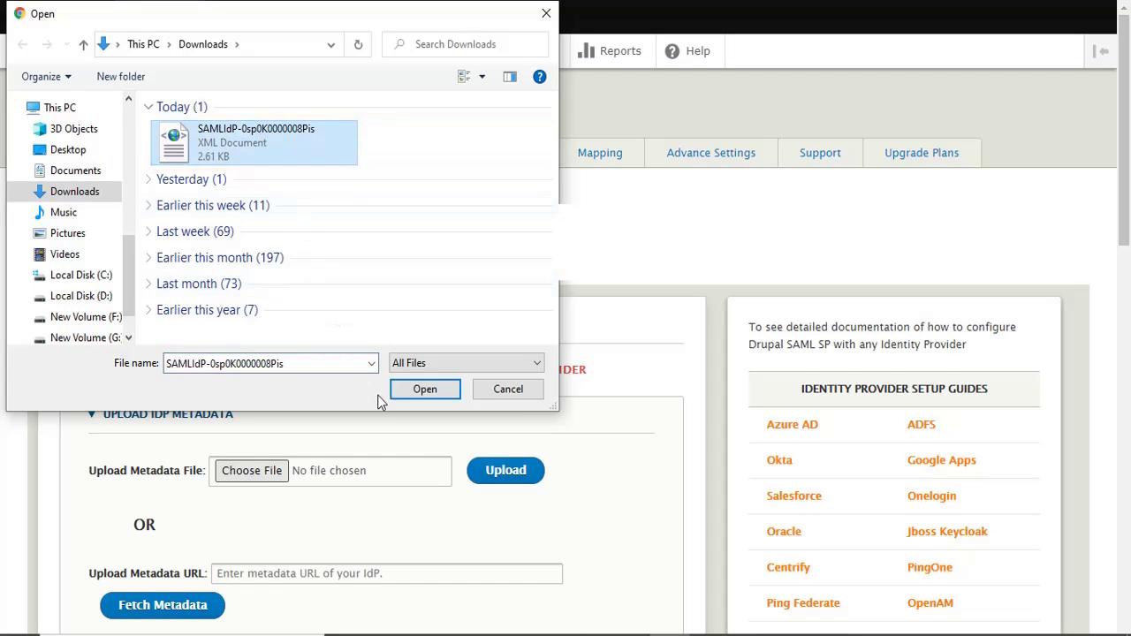
left_click(415, 394)
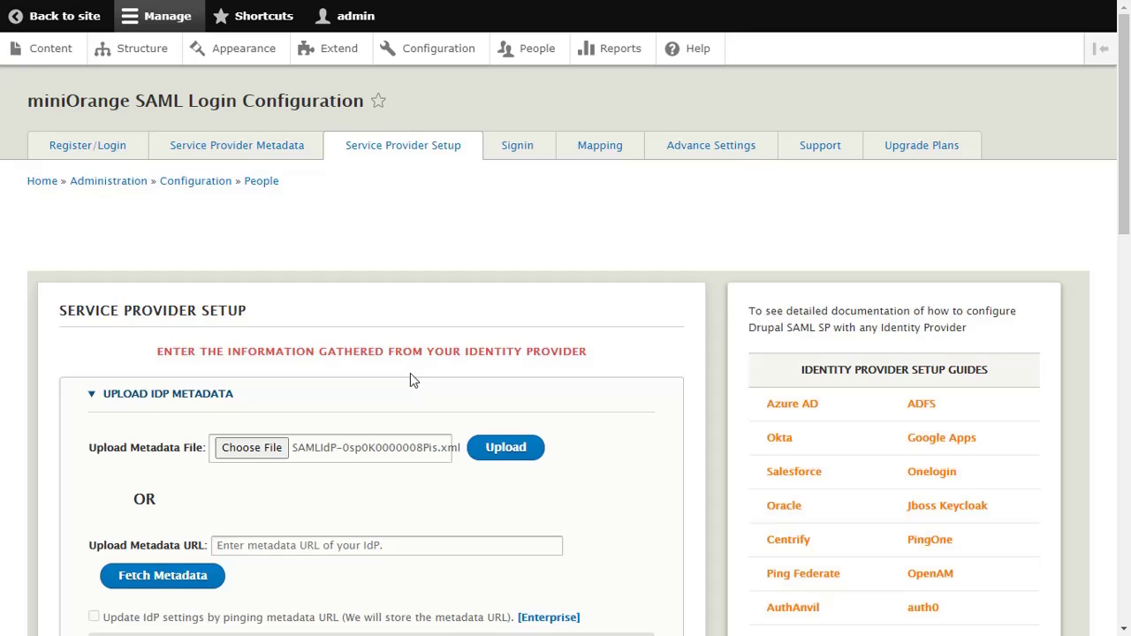
Upload the metadata and rename the identity provider to 'Salesfoce'
left_click(499, 444)
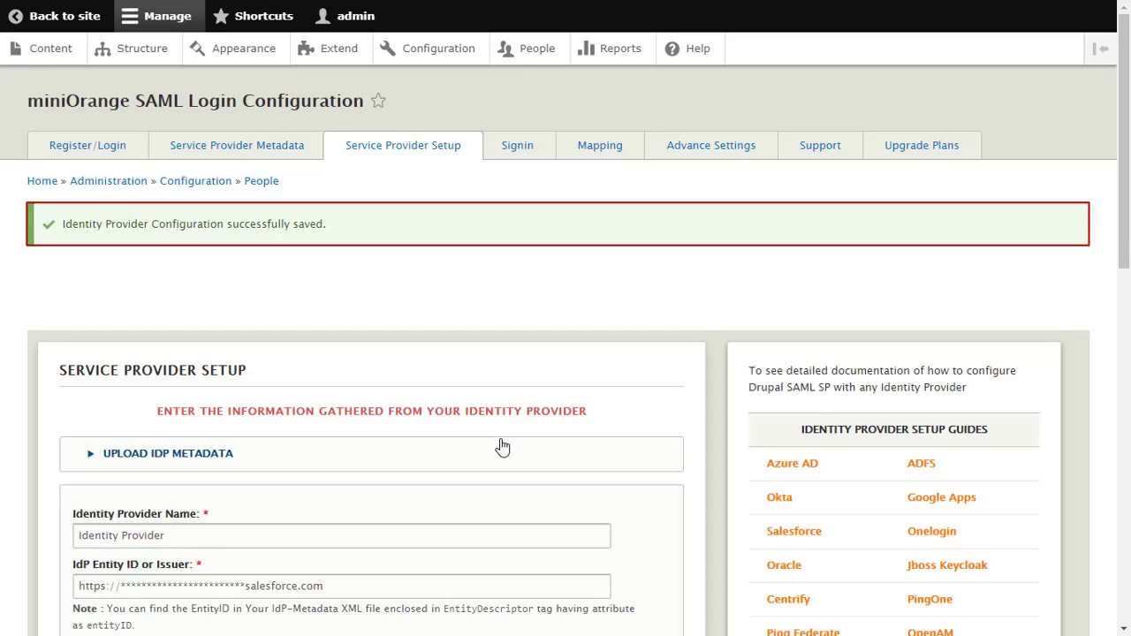
triple_click(327, 533)
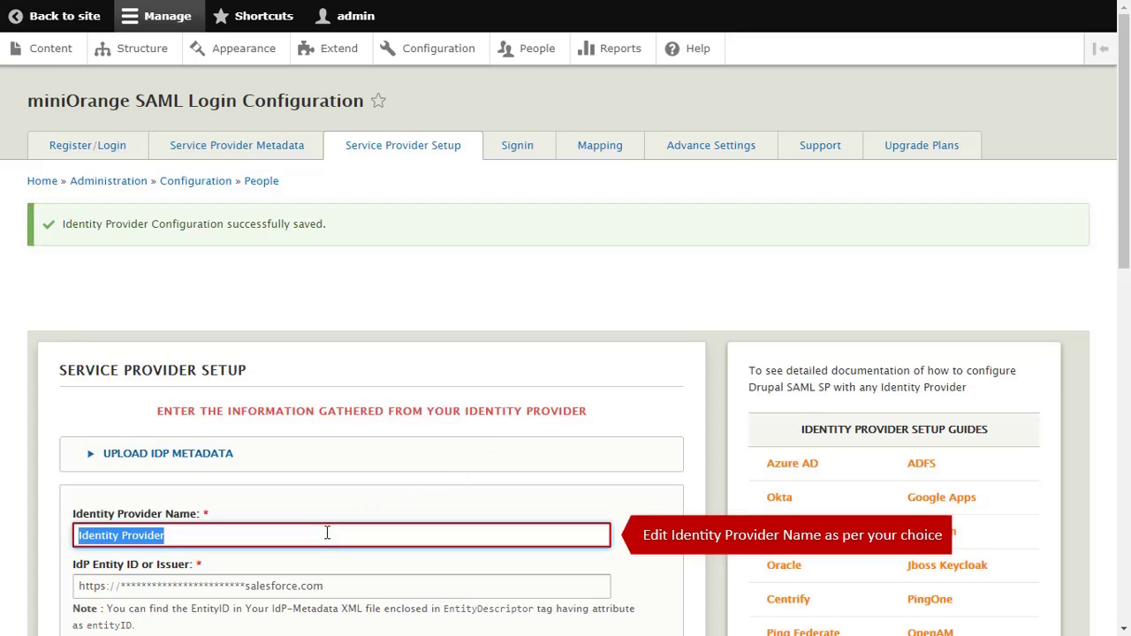
type("Salesfor")
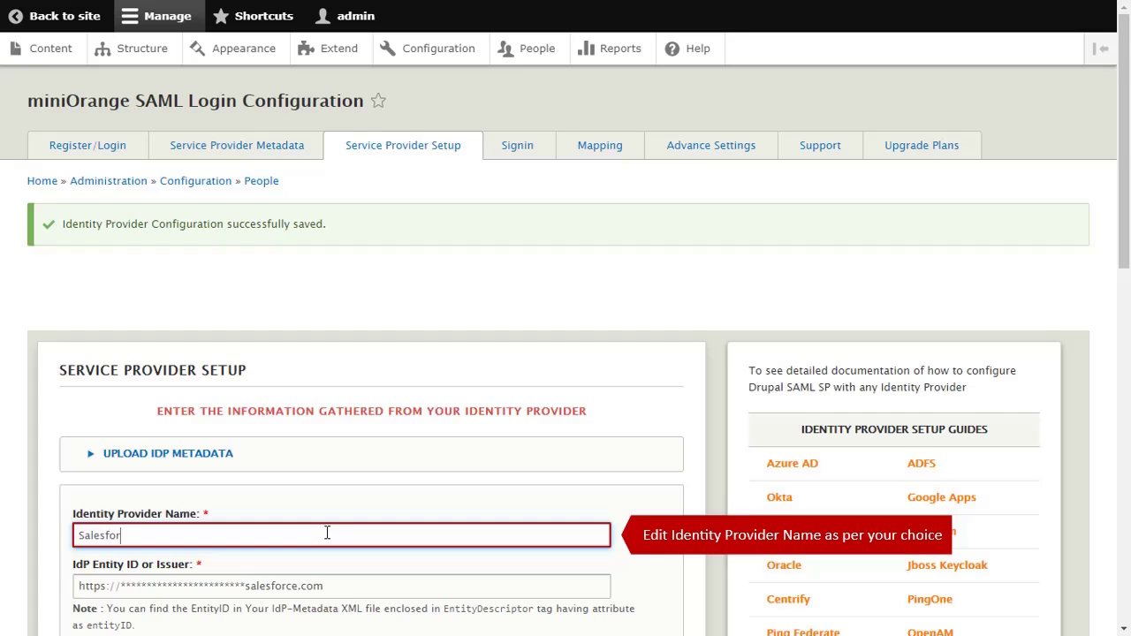
type("ce")
Enable login with SAML and save the configuration
scroll(325, 556, "down", 10)
scroll(325, 567, "down", 5)
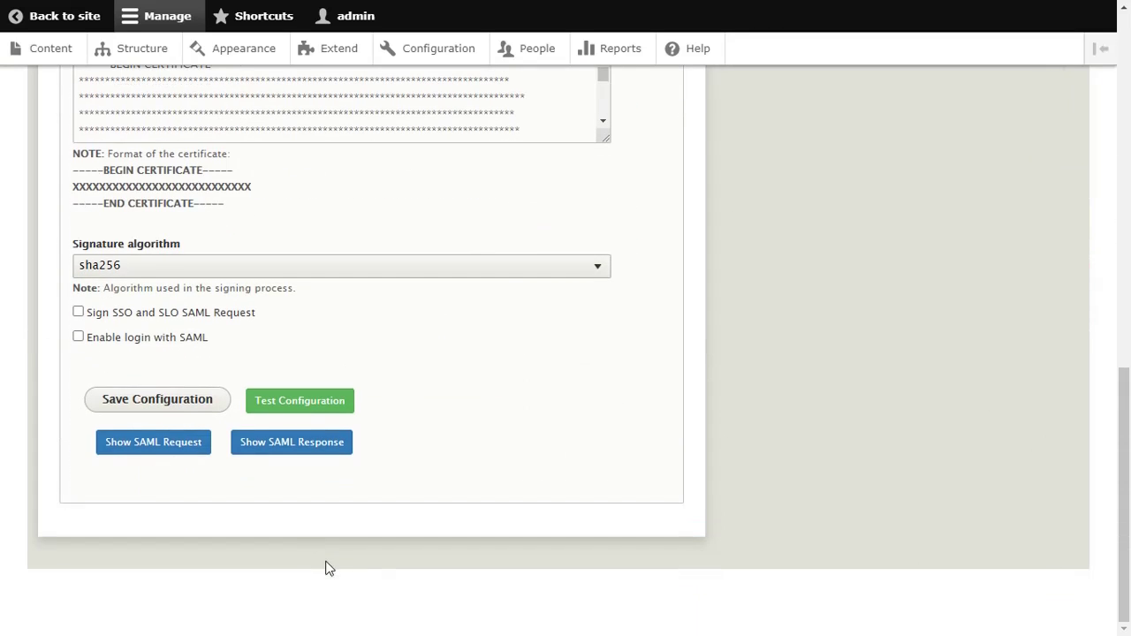
left_click(78, 338)
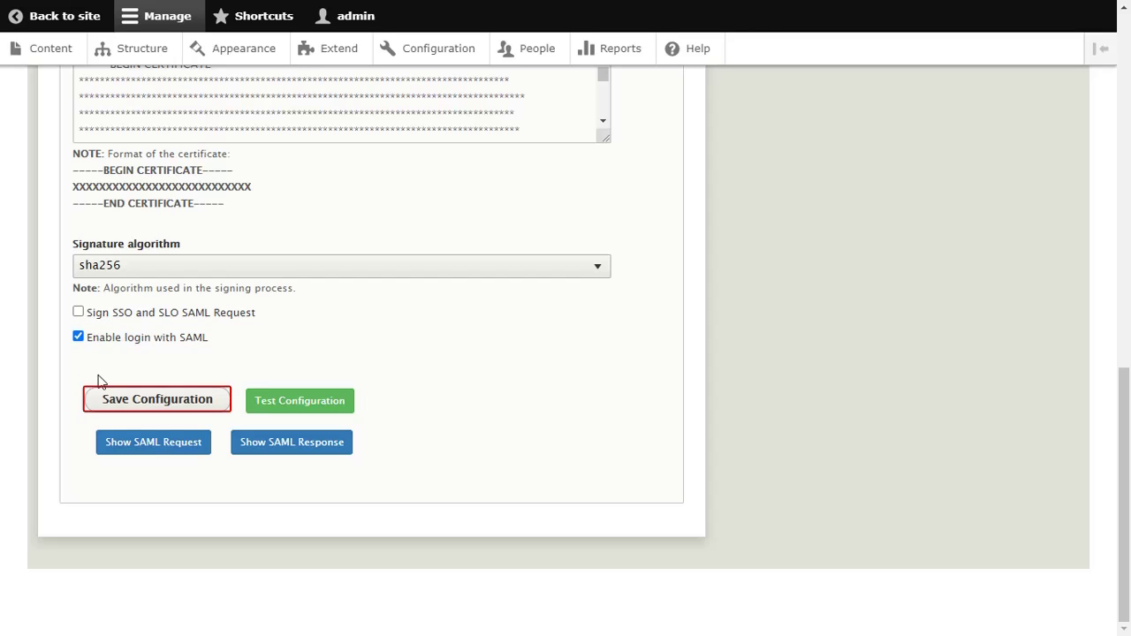
left_click(107, 400)
Run Test Configuration against Salesforce and close the successful results
scroll(129, 426, "down", 4)
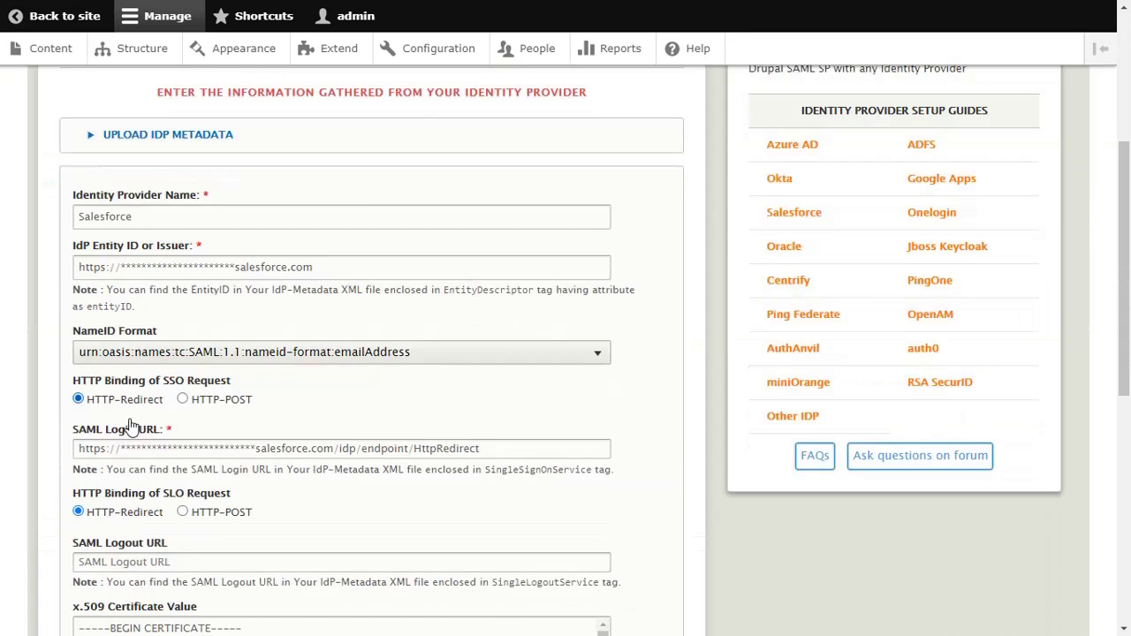
scroll(129, 426, "down", 5)
scroll(129, 426, "down", 1)
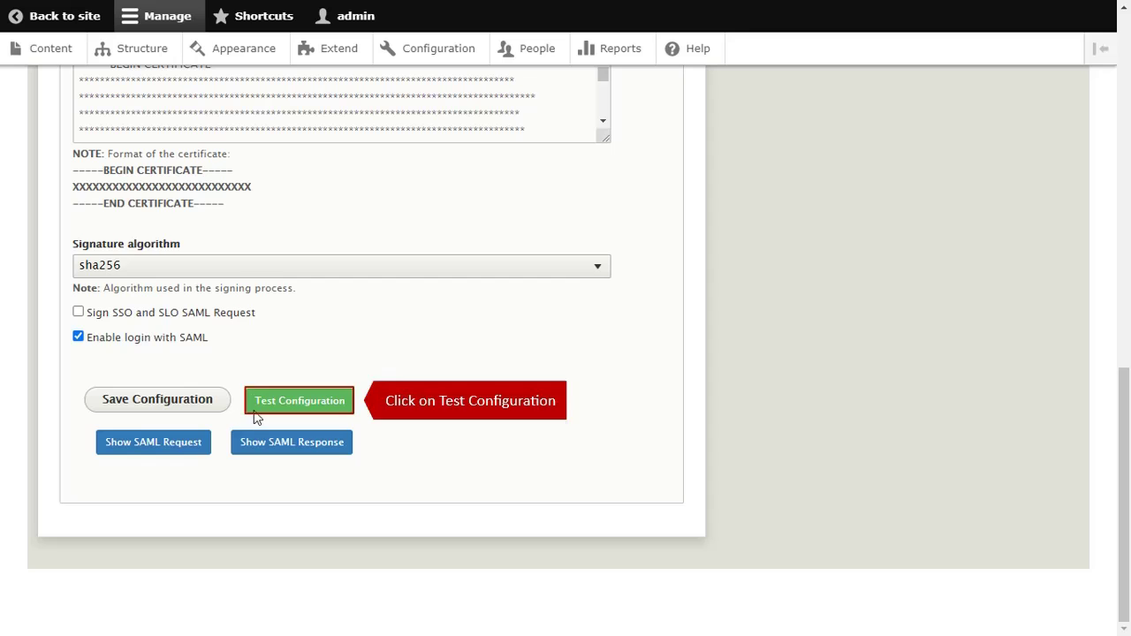
left_click(283, 411)
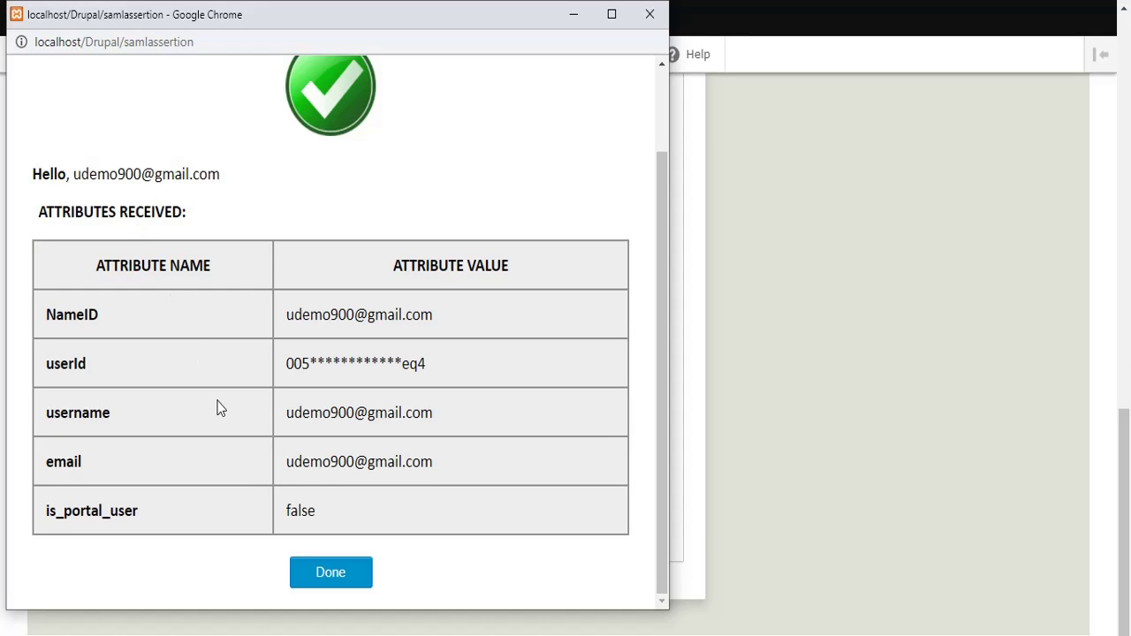
left_click(298, 573)
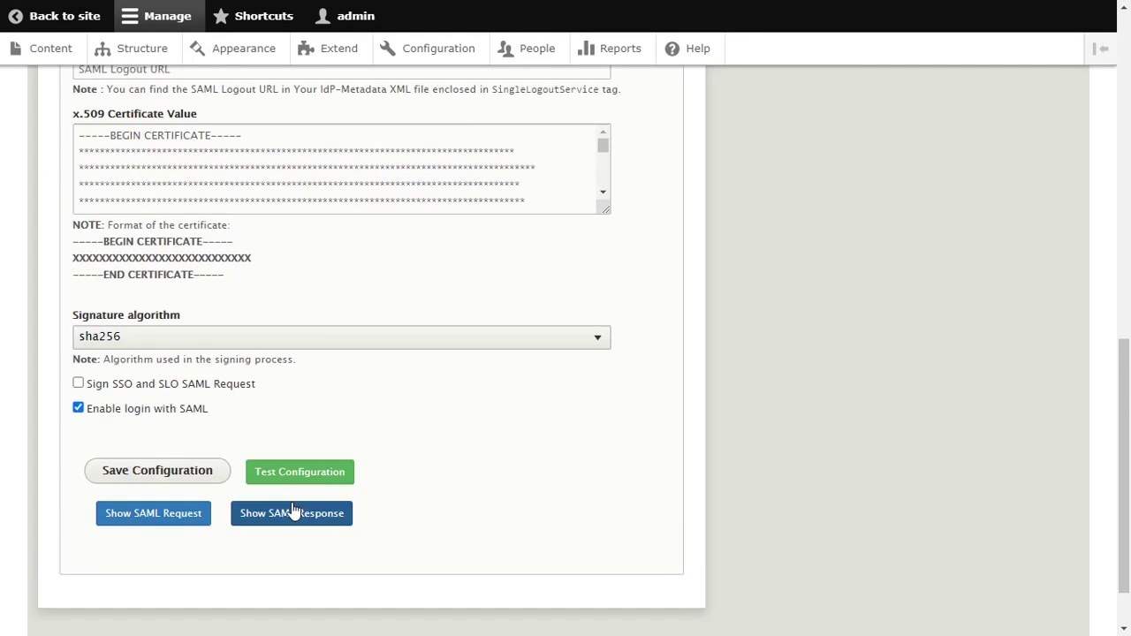
scroll(293, 502, "up", 5)
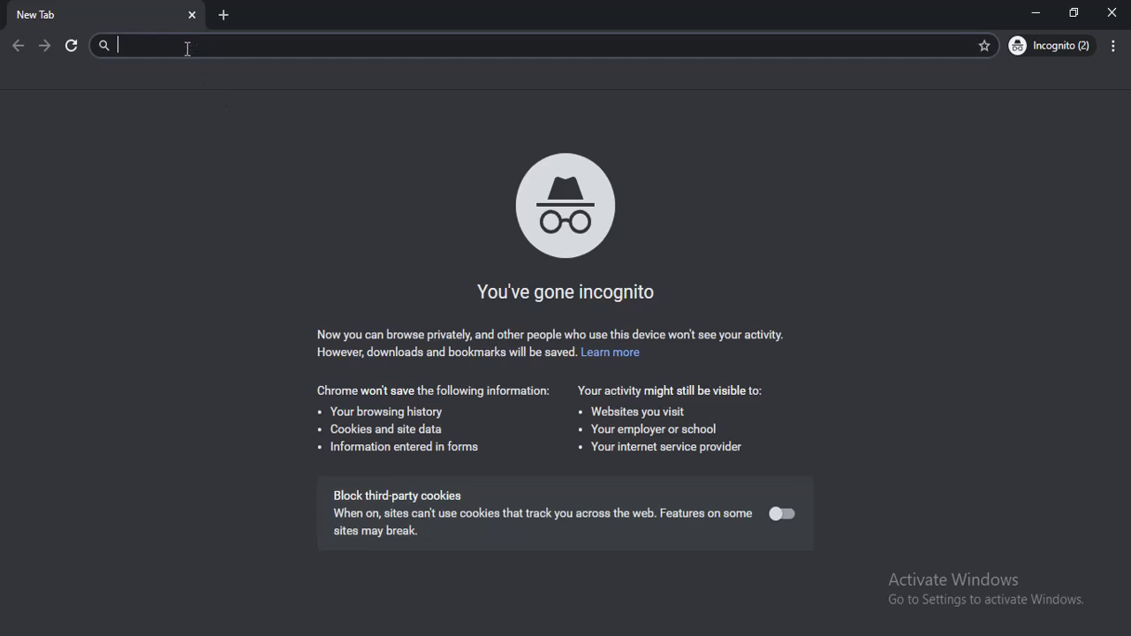
Go to localhost/Drupal/ and choose Log in using Salesforce
type("localhost/Drupal/")
key("Return")
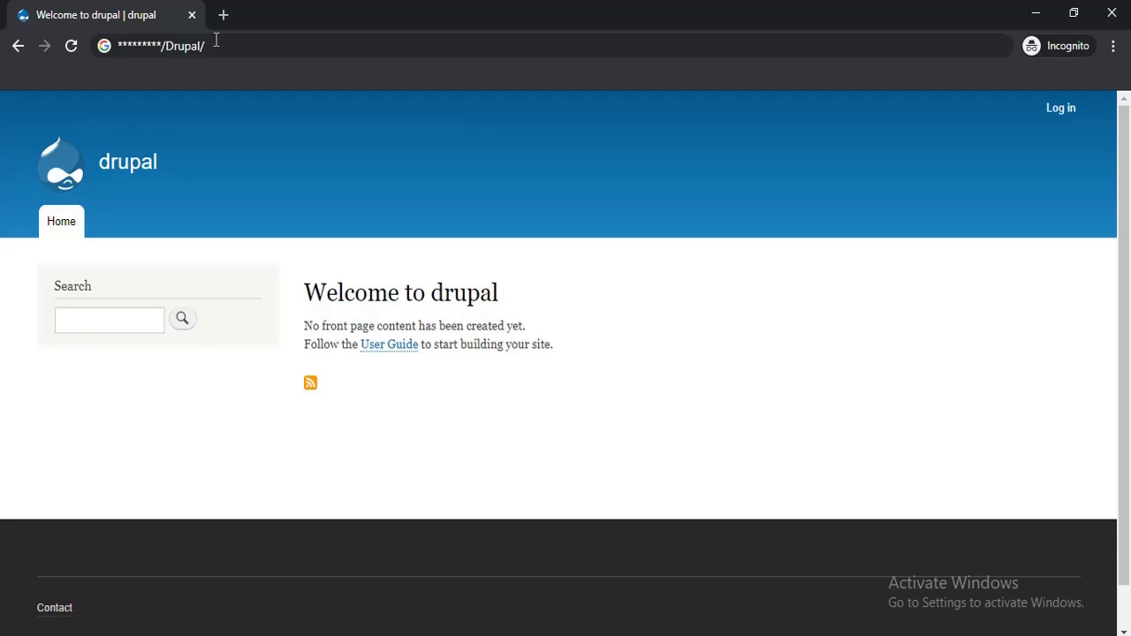
left_click(1059, 110)
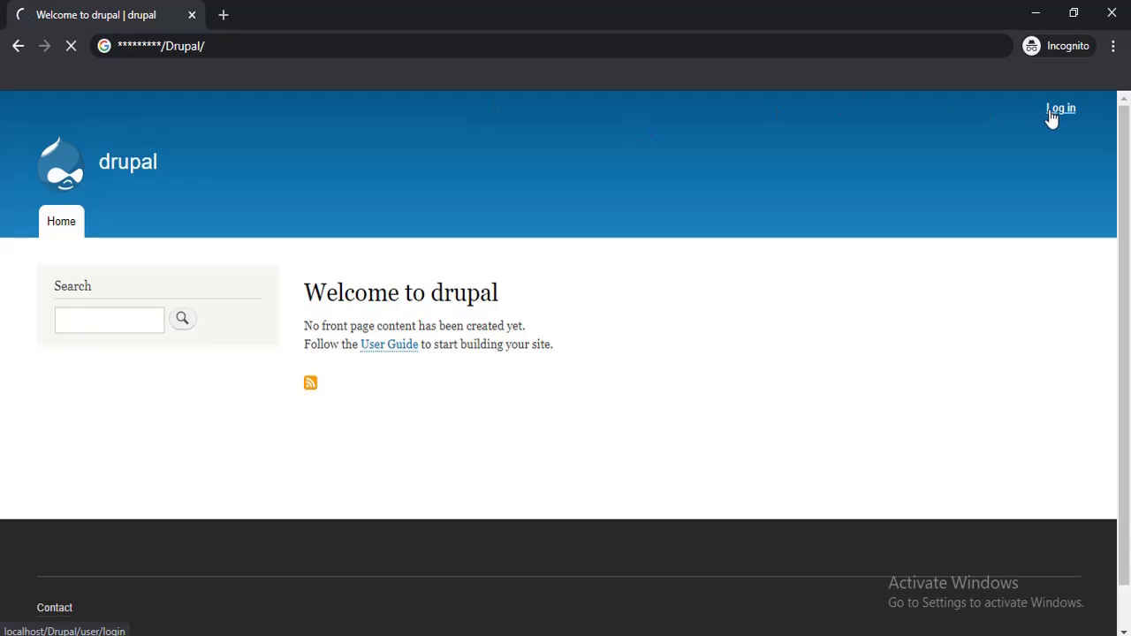
left_click(412, 540)
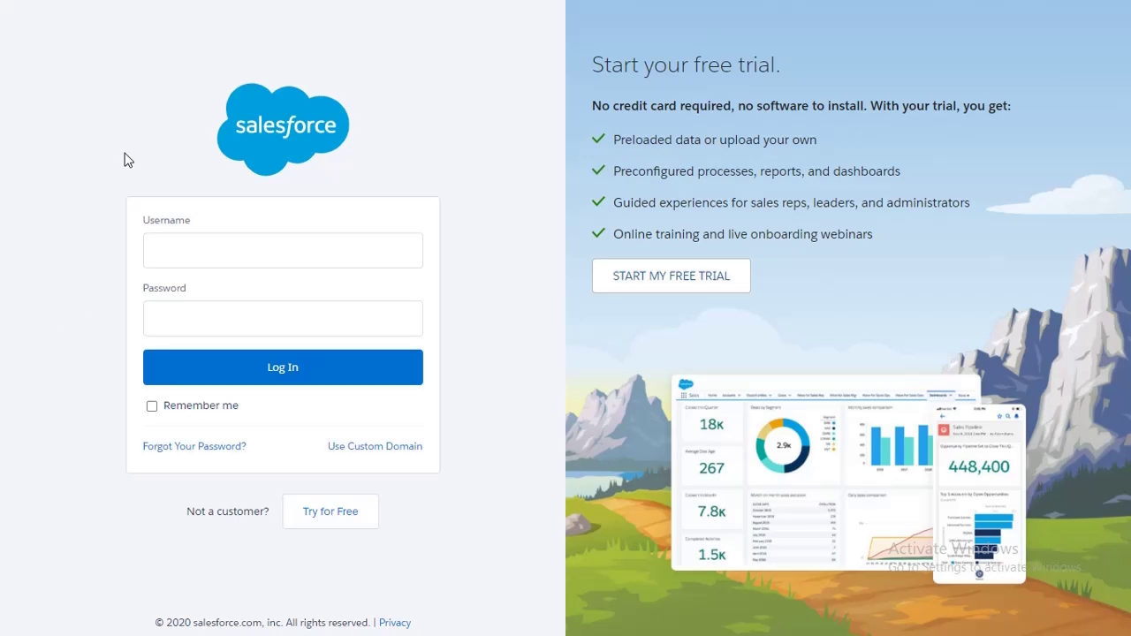
Sign in with the Salesforce username and password
left_click(154, 248)
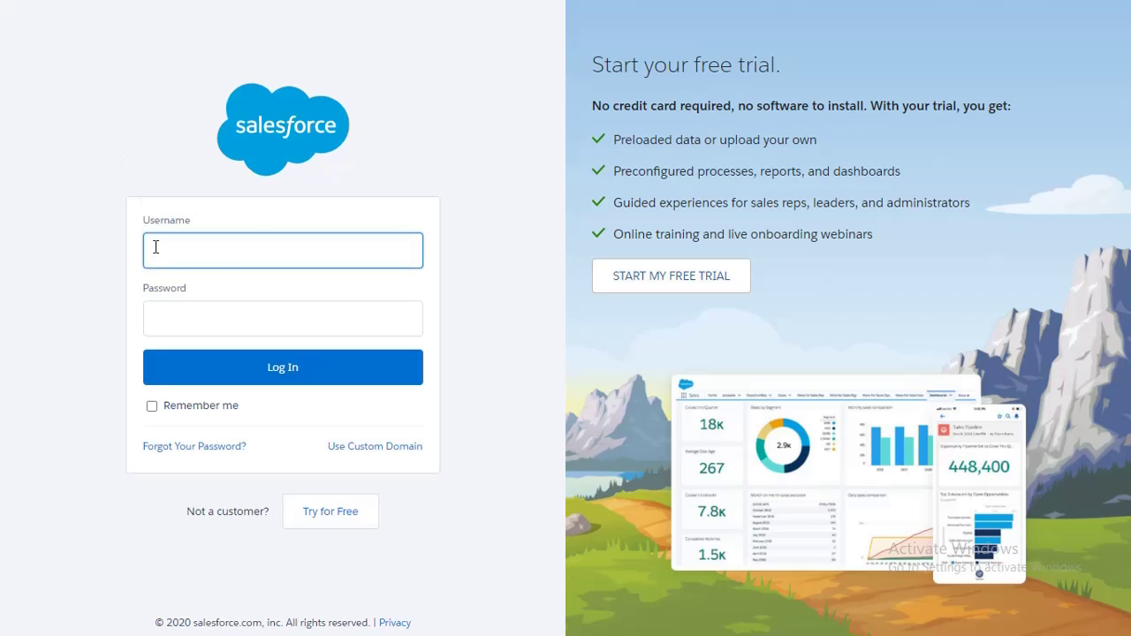
left_click(157, 316)
type("*********")
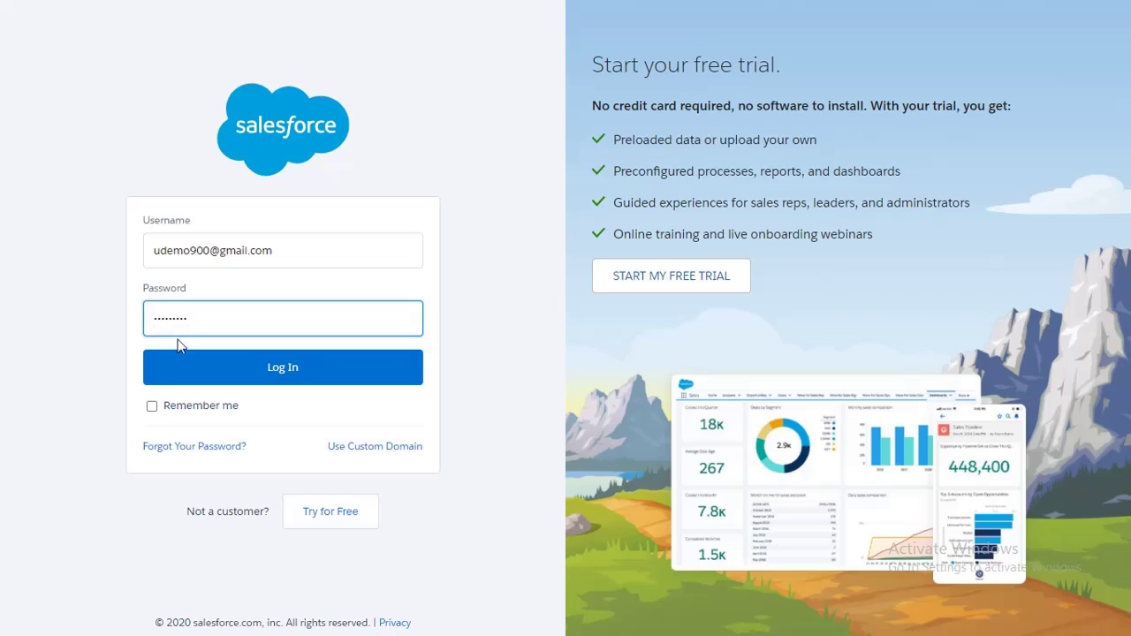
left_click(198, 368)
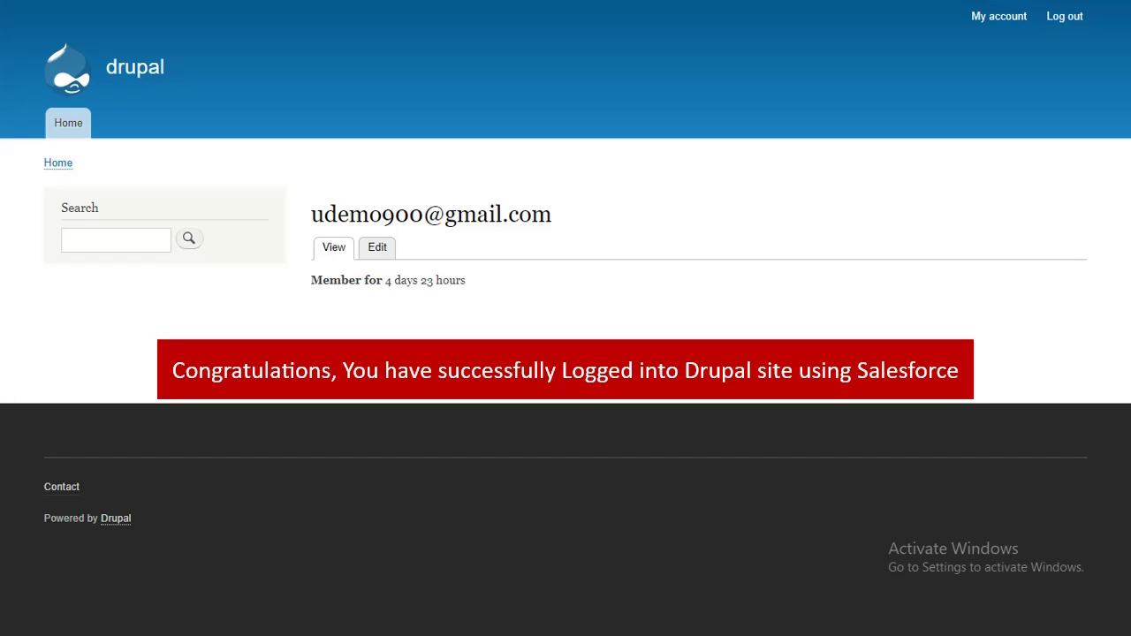